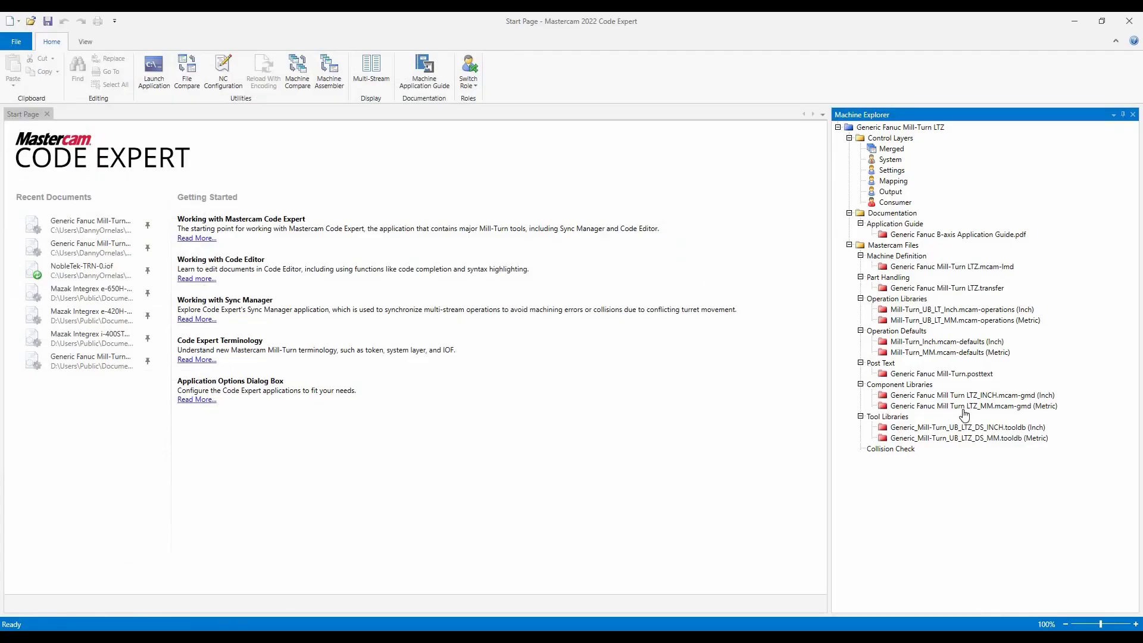
# Open the metric Mill-Turn component library and expand Lower Tools Group to reveal Turret.
pyautogui.click(964, 408)
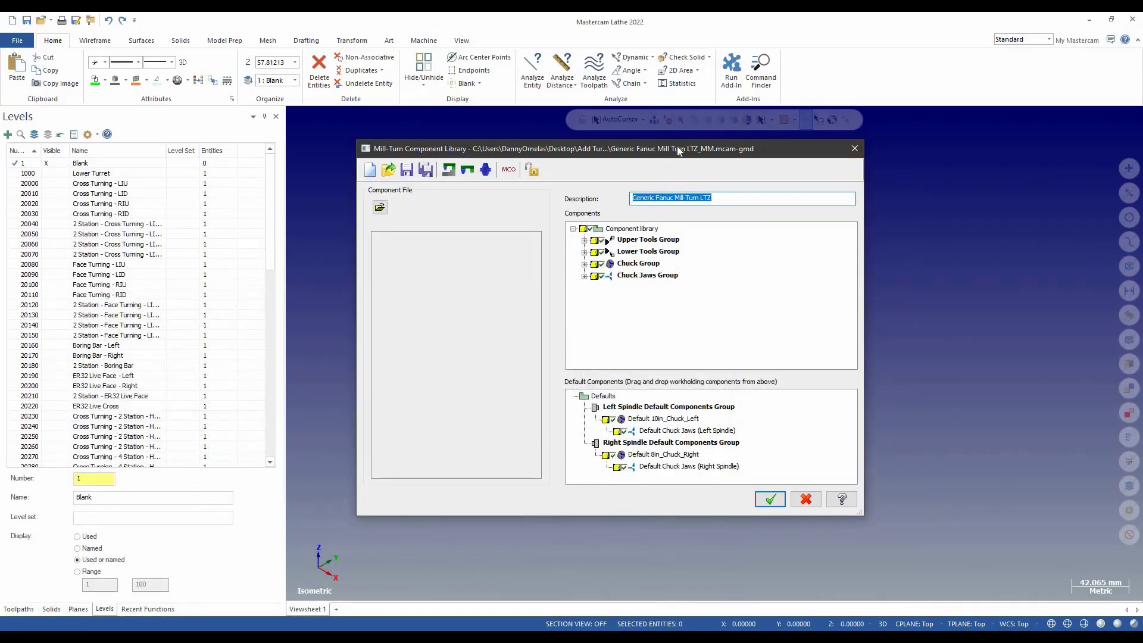
pyautogui.click(585, 253)
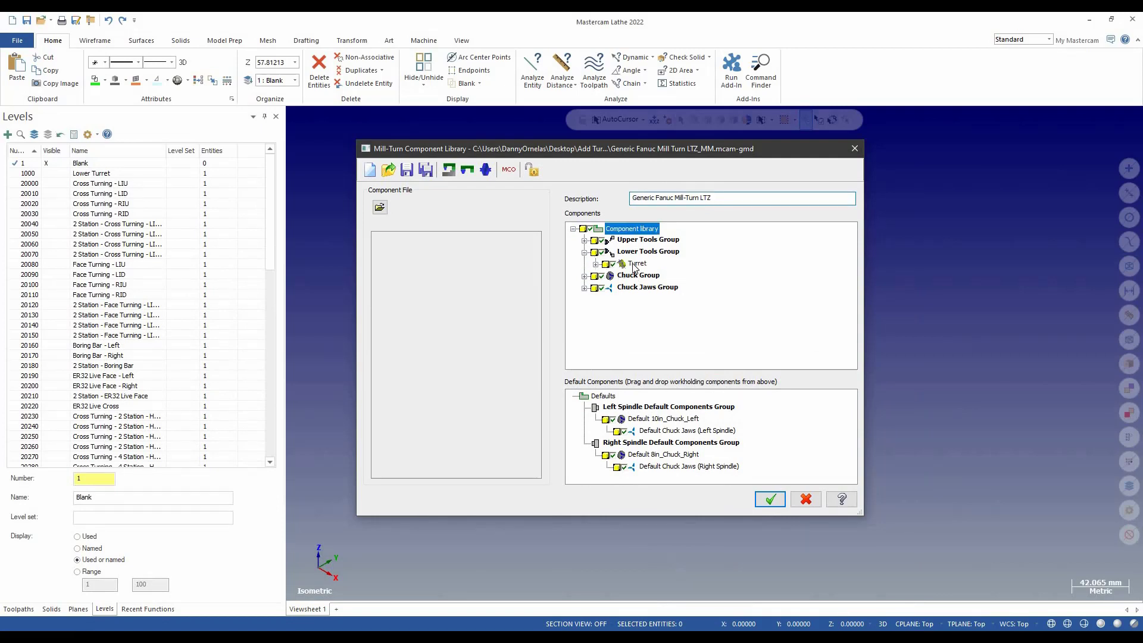
# Merge Desktop\Add Turret Steady Rest\Large Turret Steady Rest.mcam into the part, accepting the Merge Pattern.
pyautogui.click(806, 500)
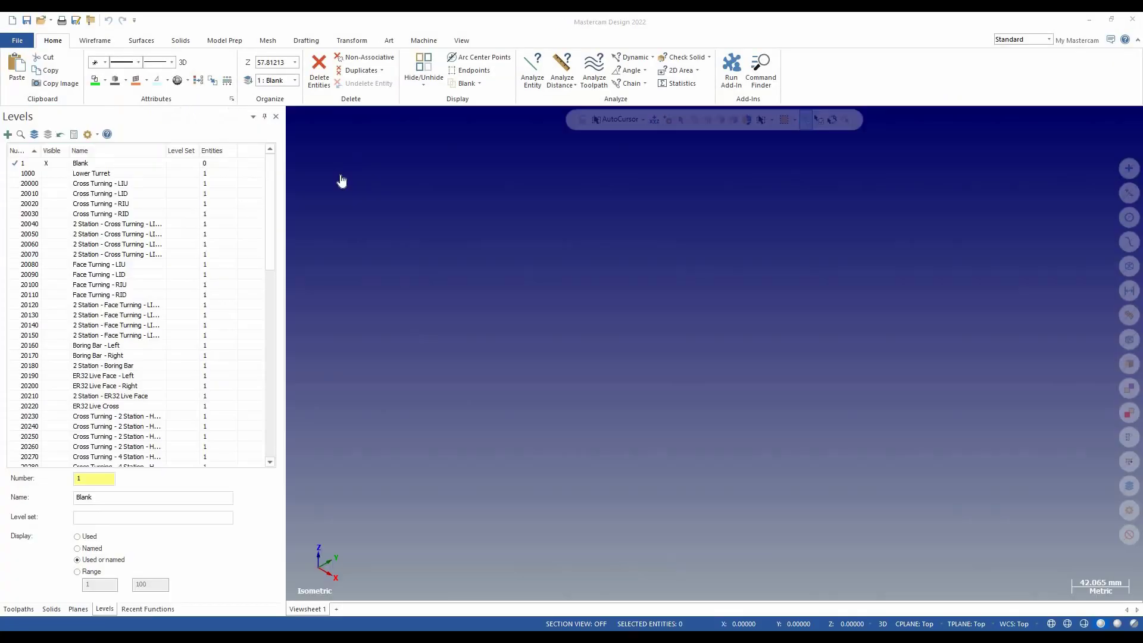
pyautogui.hotkey('ctrl', 'o')
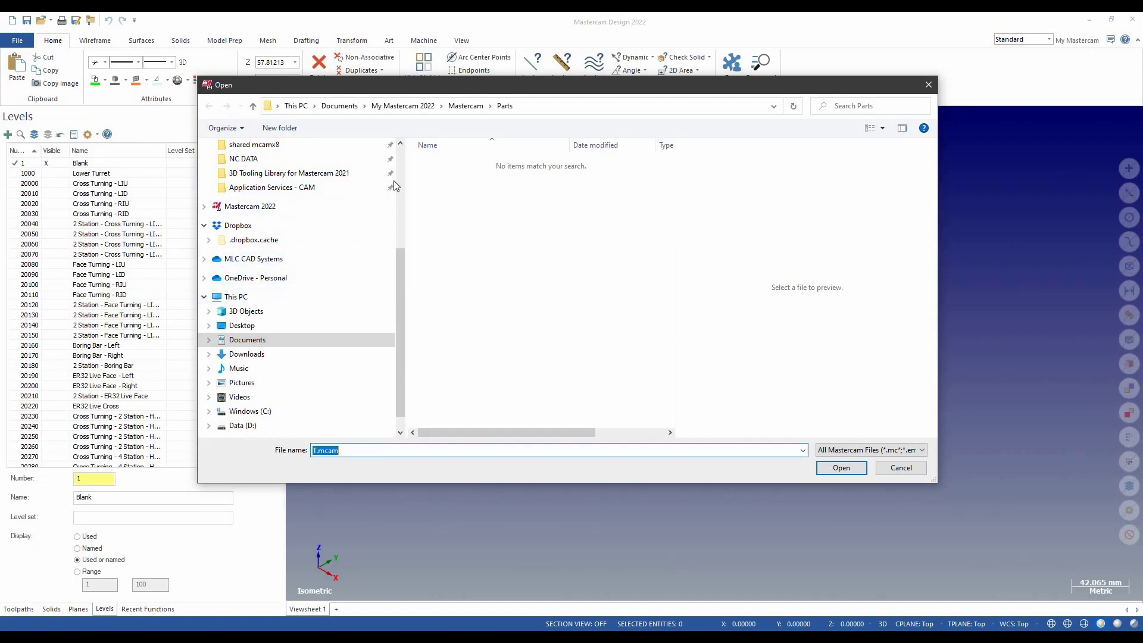
pyautogui.scroll(2, 276, 192)
pyautogui.scroll(3, 276, 191)
pyautogui.click(242, 168)
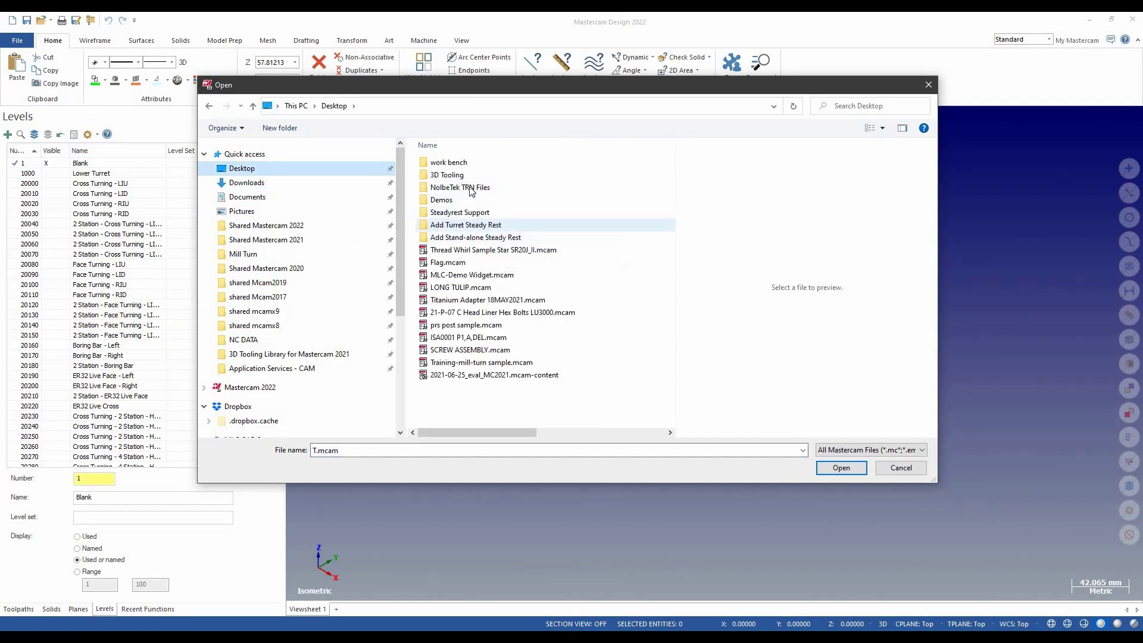
pyautogui.doubleClick(533, 224)
pyautogui.click(477, 175)
pyautogui.press('Return')
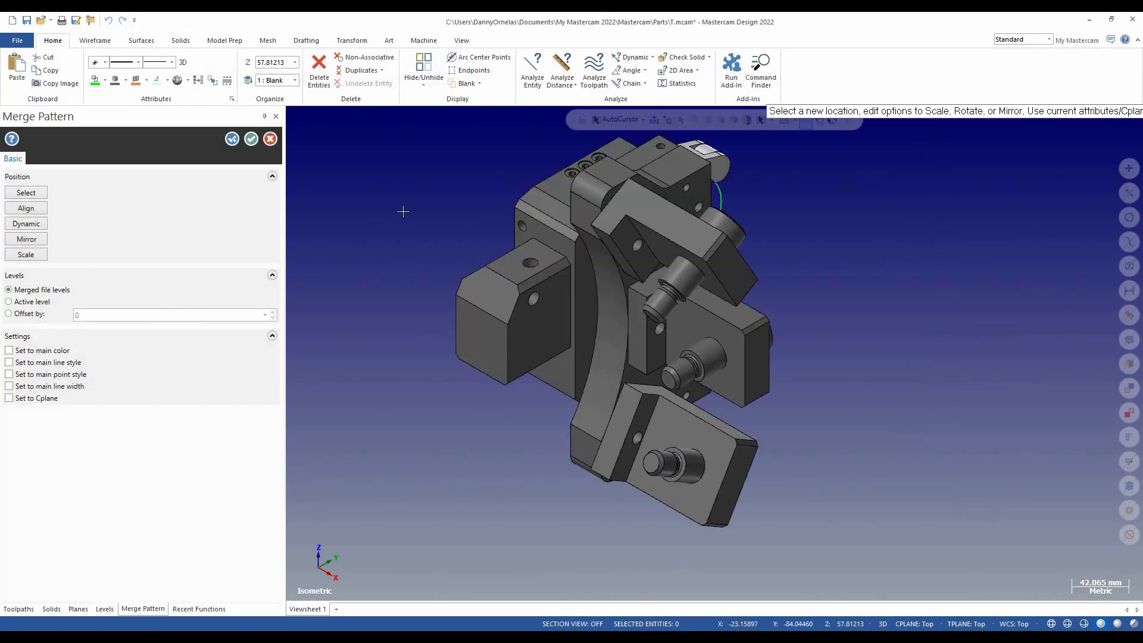
pyautogui.click(250, 140)
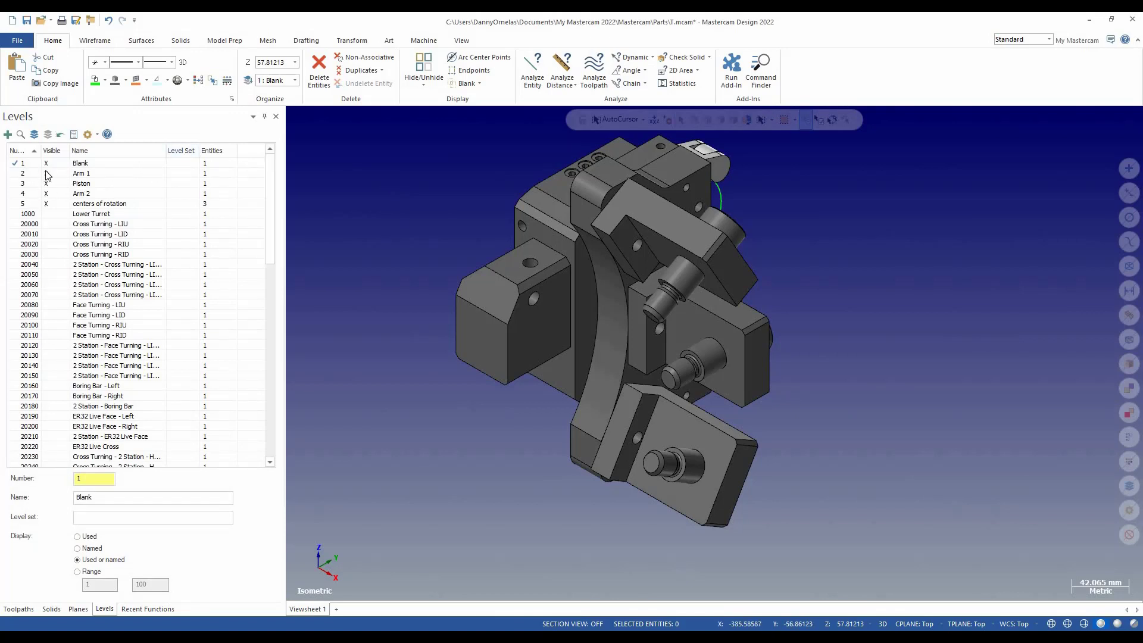
# Add a Steady rest component under Lower Tools Group > Turret in the component library.
pyautogui.click(423, 40)
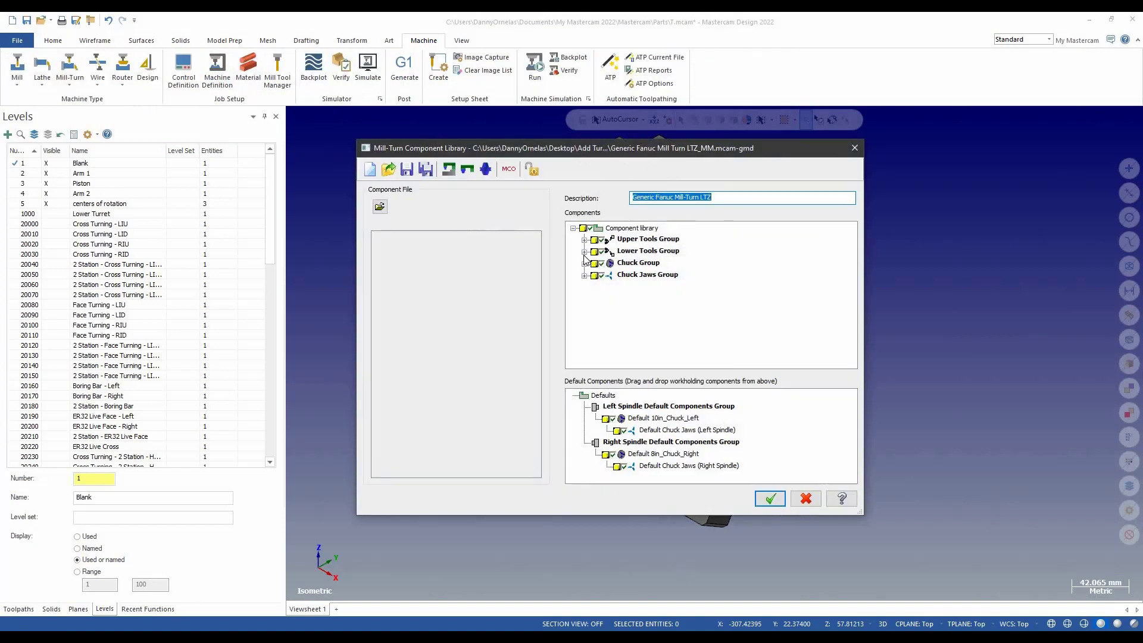
pyautogui.click(584, 251)
pyautogui.click(636, 264)
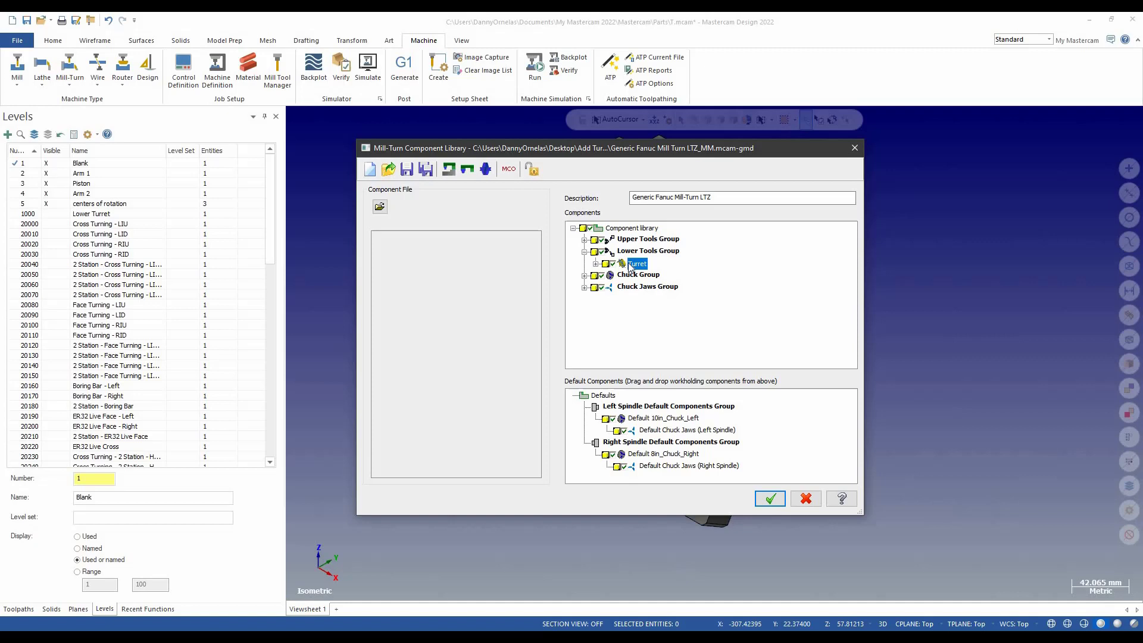
pyautogui.click(595, 264)
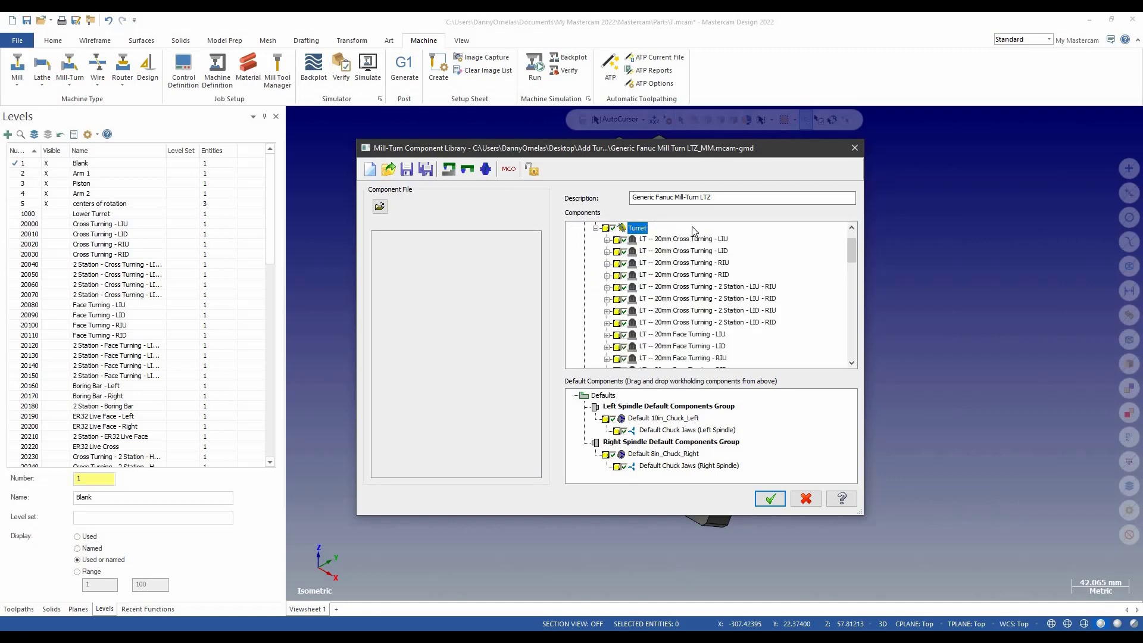
pyautogui.rightClick(705, 237)
pyautogui.moveTo(774, 237)
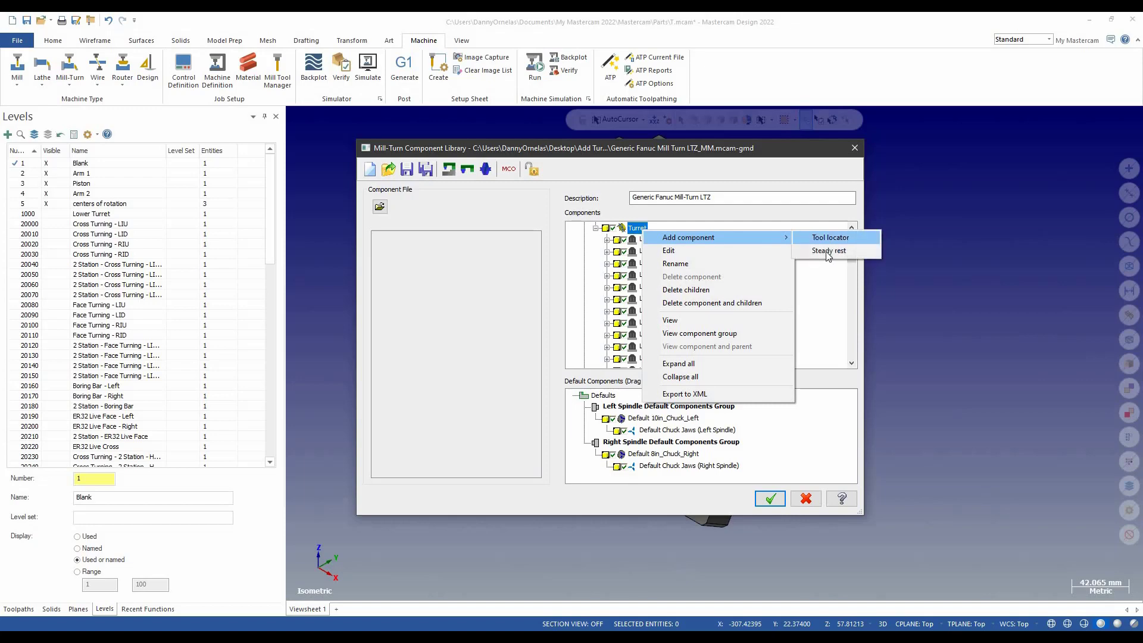
pyautogui.click(826, 251)
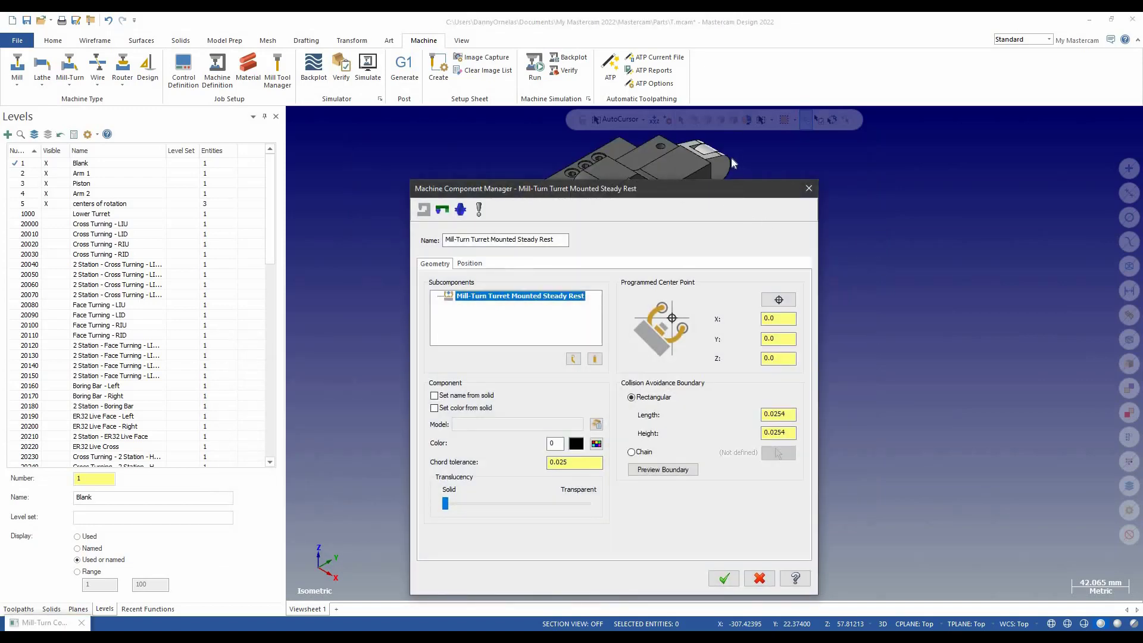
pyautogui.moveTo(566, 195); pyautogui.dragTo(575, 158)
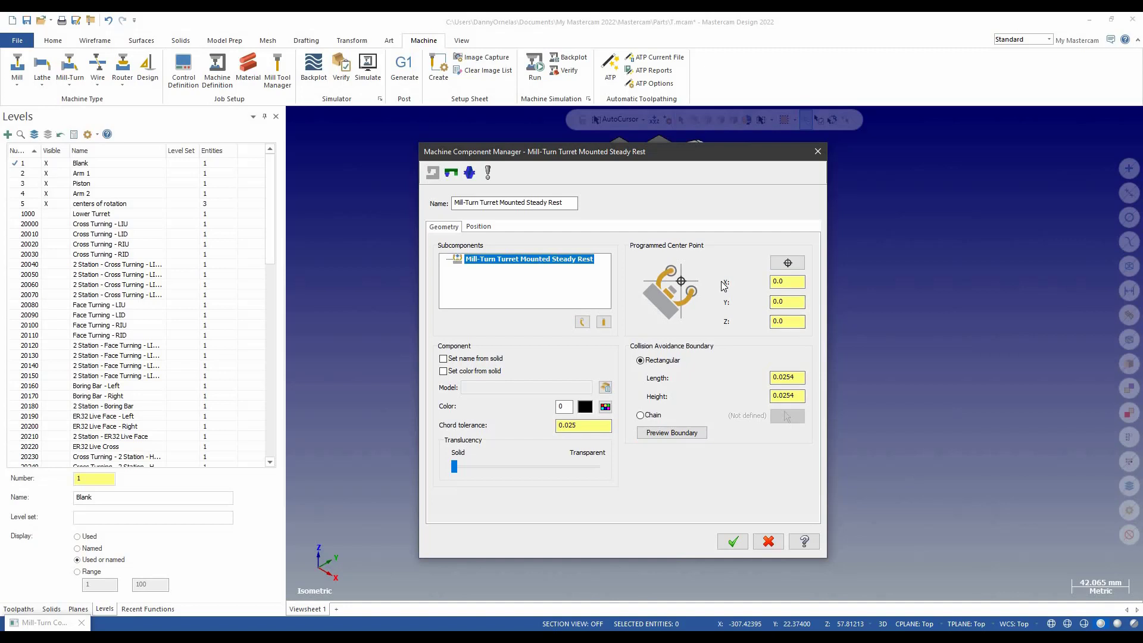
# Add an arm taking its name and colour from the Arm 2 solid.
pyautogui.click(582, 322)
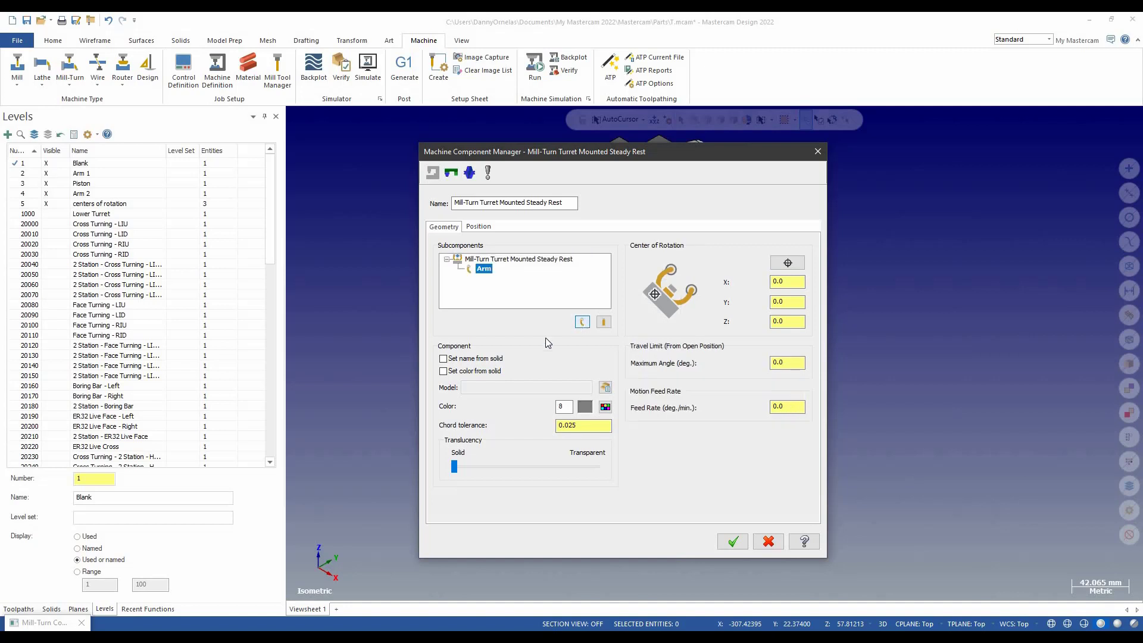
pyautogui.click(443, 371)
pyautogui.click(479, 359)
pyautogui.click(606, 387)
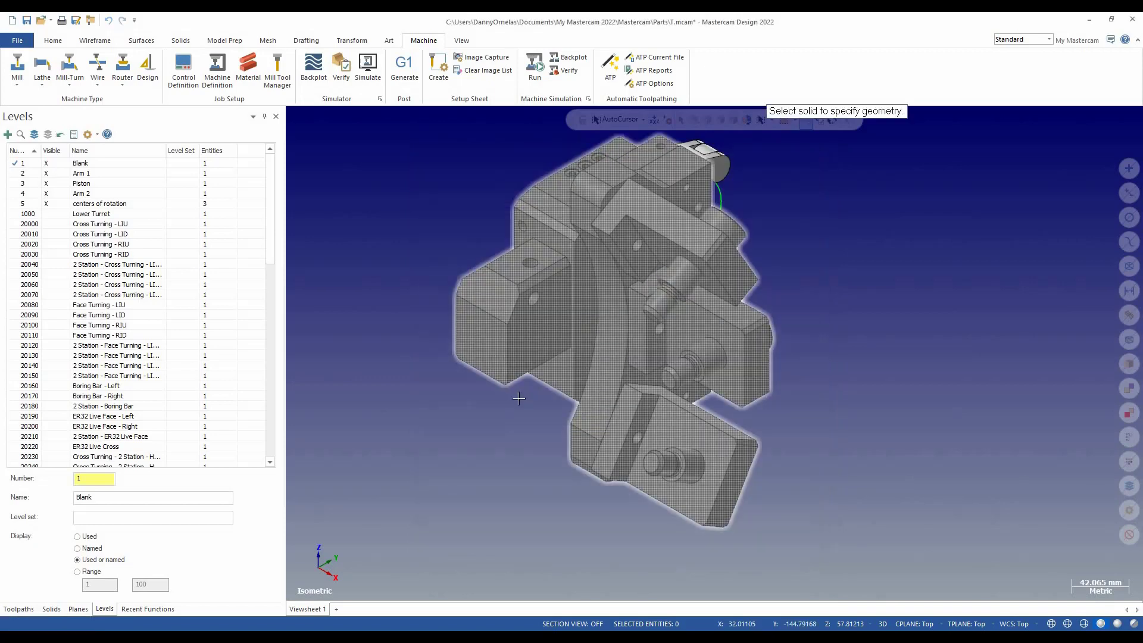
pyautogui.scroll(-2, 495, 363)
pyautogui.moveTo(536, 334); pyautogui.dragTo(707, 224, button='middle')
pyautogui.click(707, 224)
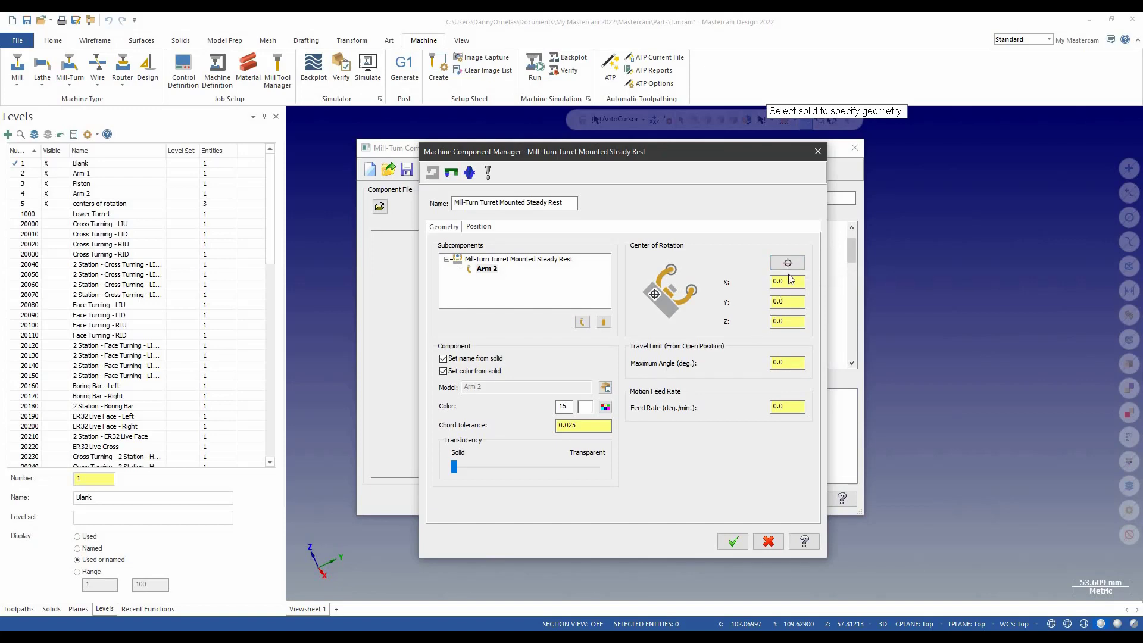
# Set Arm 2's centre of rotation at its pivot hole, Maximum Angle 50 and Feed Rate 50.
pyautogui.click(787, 263)
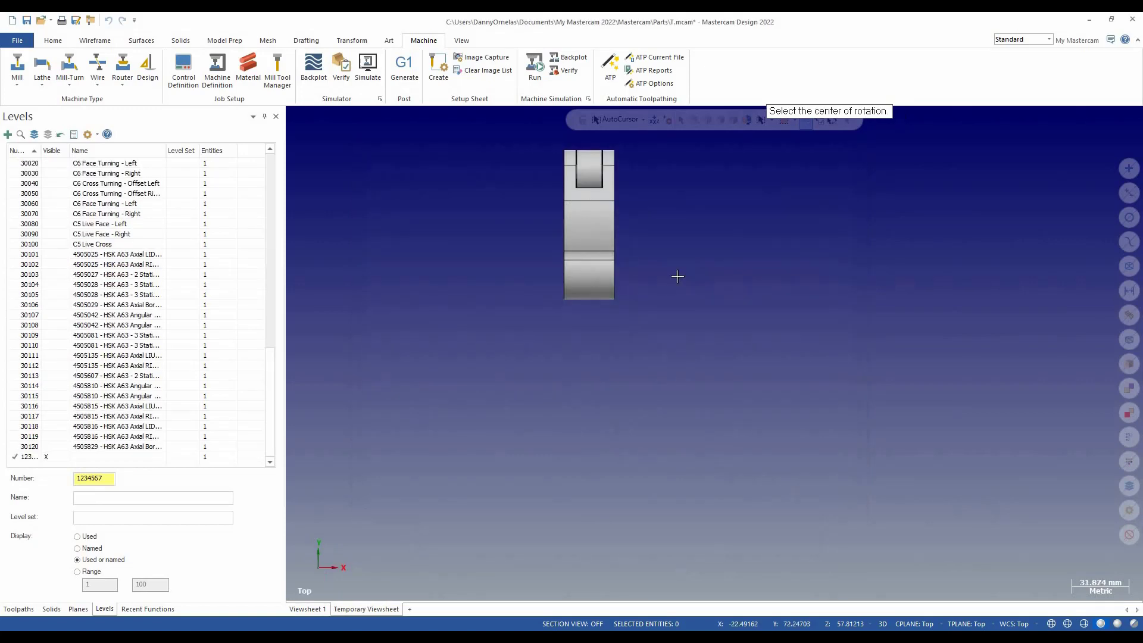
pyautogui.hotkey('alt', 'Right')
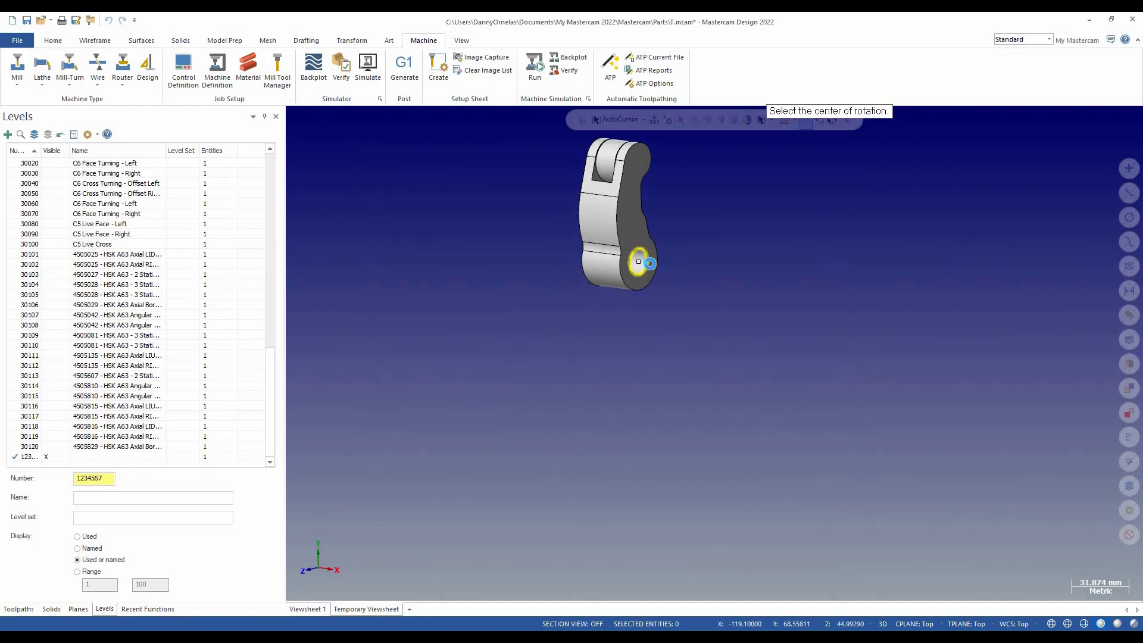
pyautogui.click(657, 285)
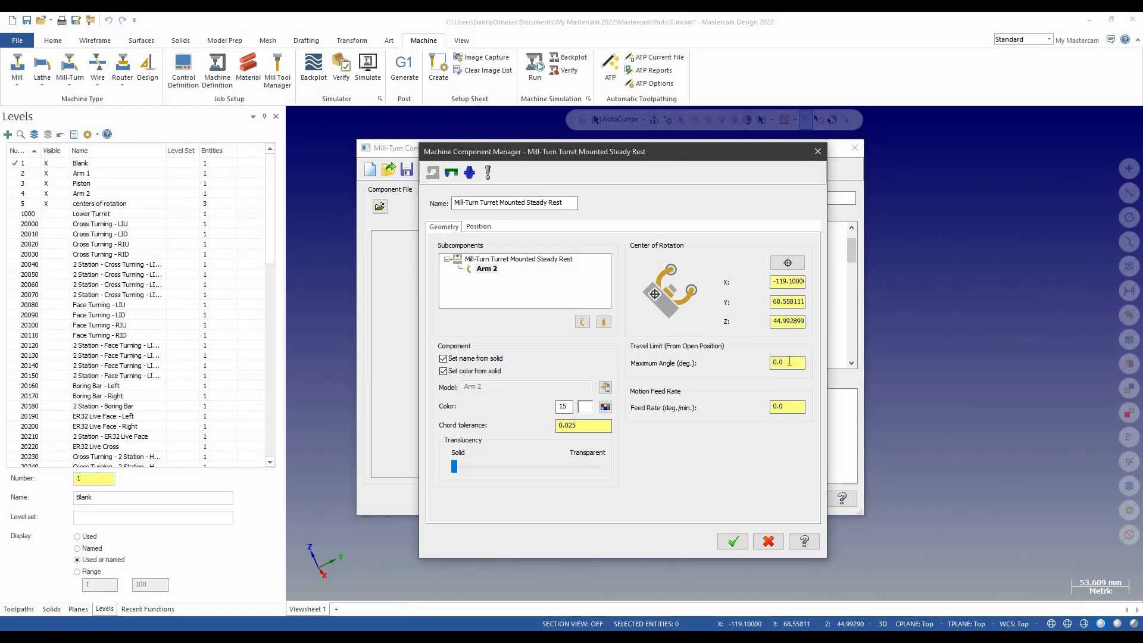
pyautogui.doubleClick(789, 361)
pyautogui.press('Return')
pyautogui.doubleClick(790, 408)
# Add a second arm named from the Arm 1 solid.
pyautogui.click(583, 323)
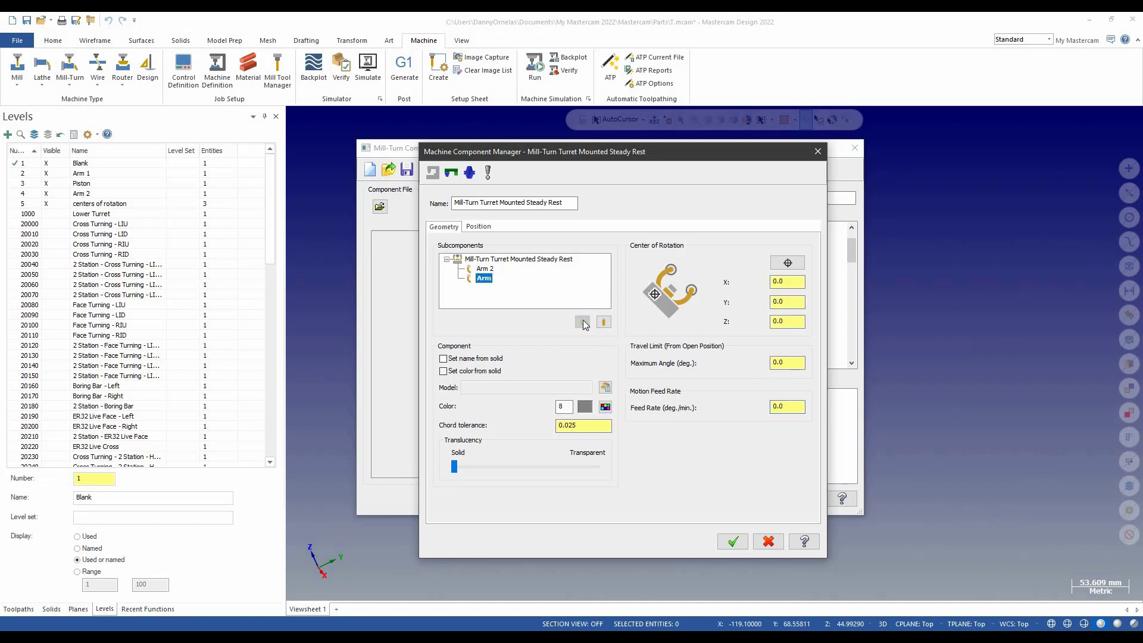
pyautogui.click(443, 359)
pyautogui.click(604, 386)
pyautogui.click(800, 299)
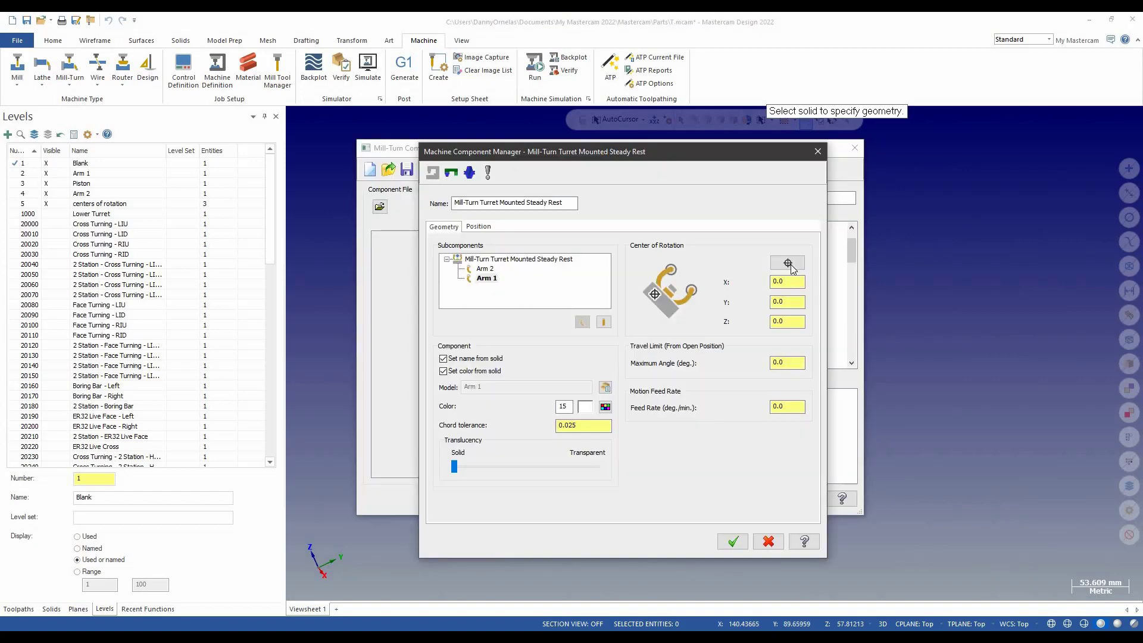
# Set Arm 1's centre of rotation at its pivot hole (Z -44.99) and Maximum Angle 50.
pyautogui.click(792, 264)
pyautogui.moveTo(745, 324); pyautogui.dragTo(690, 315, button='middle')
pyautogui.click(691, 315)
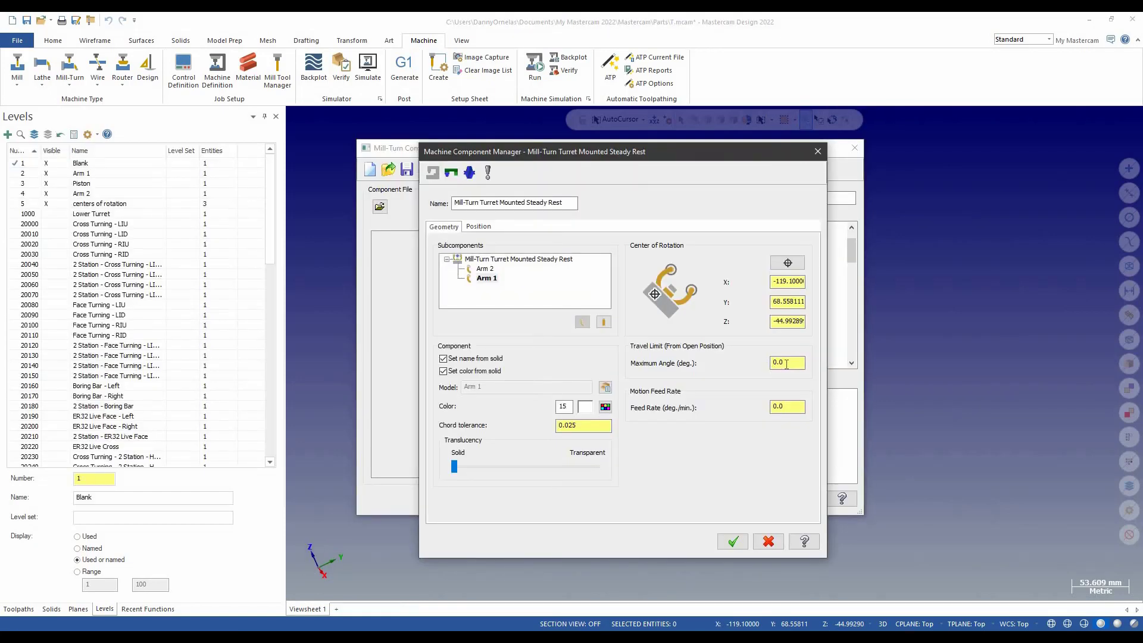
pyautogui.doubleClick(786, 364)
pyautogui.write('50')
pyautogui.write('50')
# Add a piston subcomponent using the Piston solid as its model.
pyautogui.click(604, 323)
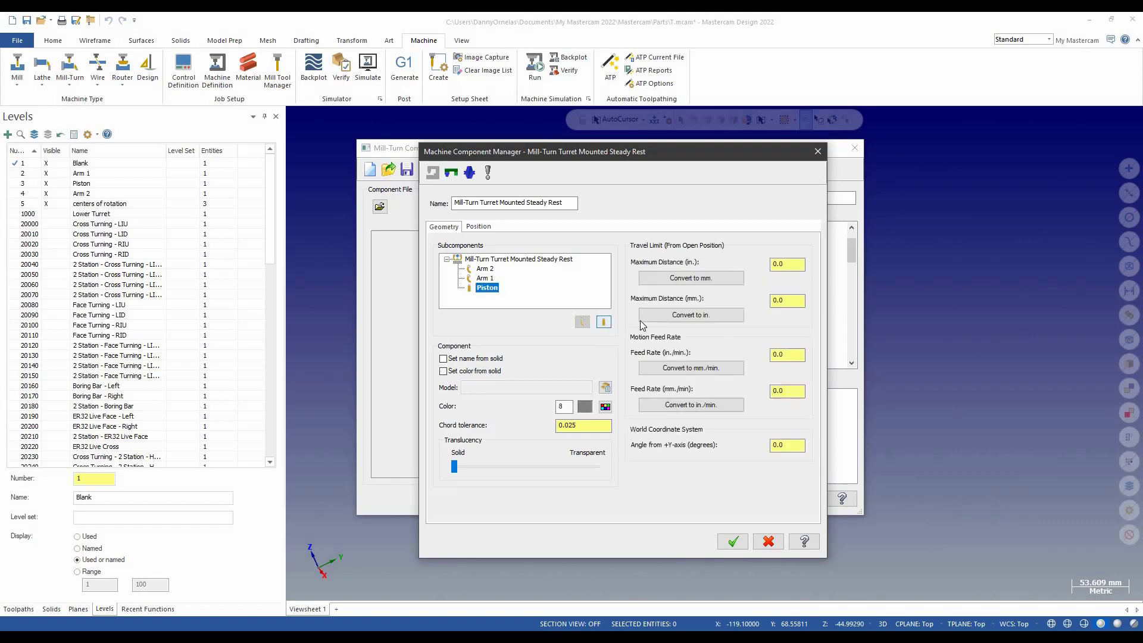
pyautogui.click(605, 387)
pyautogui.moveTo(558, 371)
pyautogui.mouseDown(button='middle')
pyautogui.moveTo(660, 295)
pyautogui.moveTo(726, 307)
pyautogui.mouseUp(button='middle')
pyautogui.moveTo(781, 332); pyautogui.dragTo(768, 298, button='middle')
pyautogui.click(768, 303)
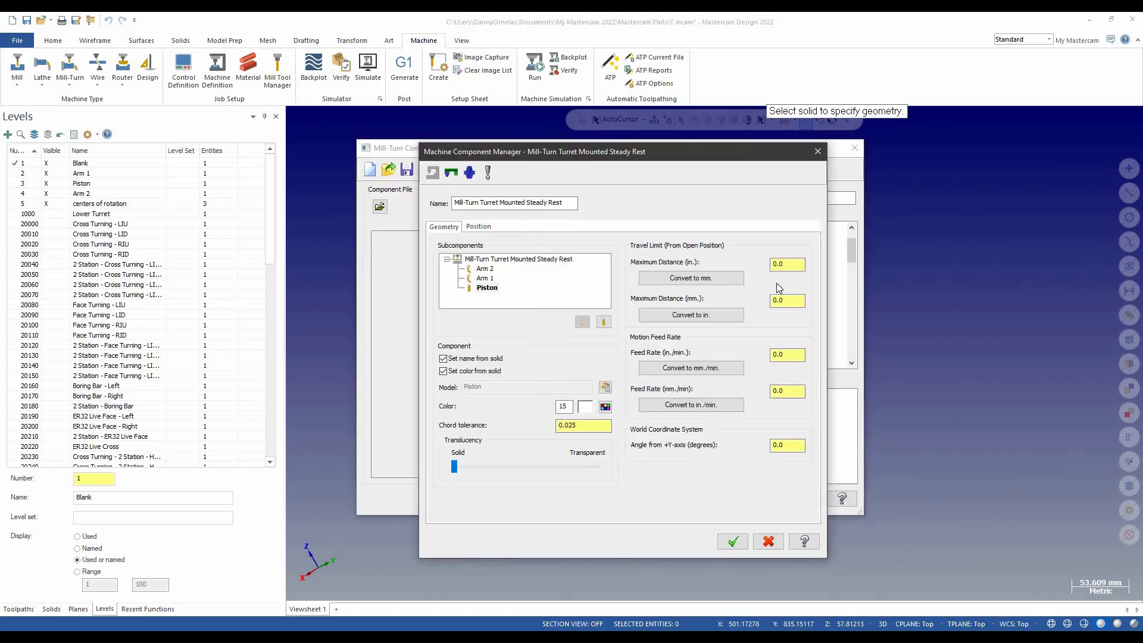
# Set the piston's Maximum Distance to 2.0 in and Feed Rate to 50 in./min.
pyautogui.doubleClick(785, 266)
pyautogui.write('2.')
pyautogui.press('Return')
pyautogui.doubleClick(786, 354)
pyautogui.write('50')
# Assign the body solid as the steady rest's main body model.
pyautogui.click(530, 260)
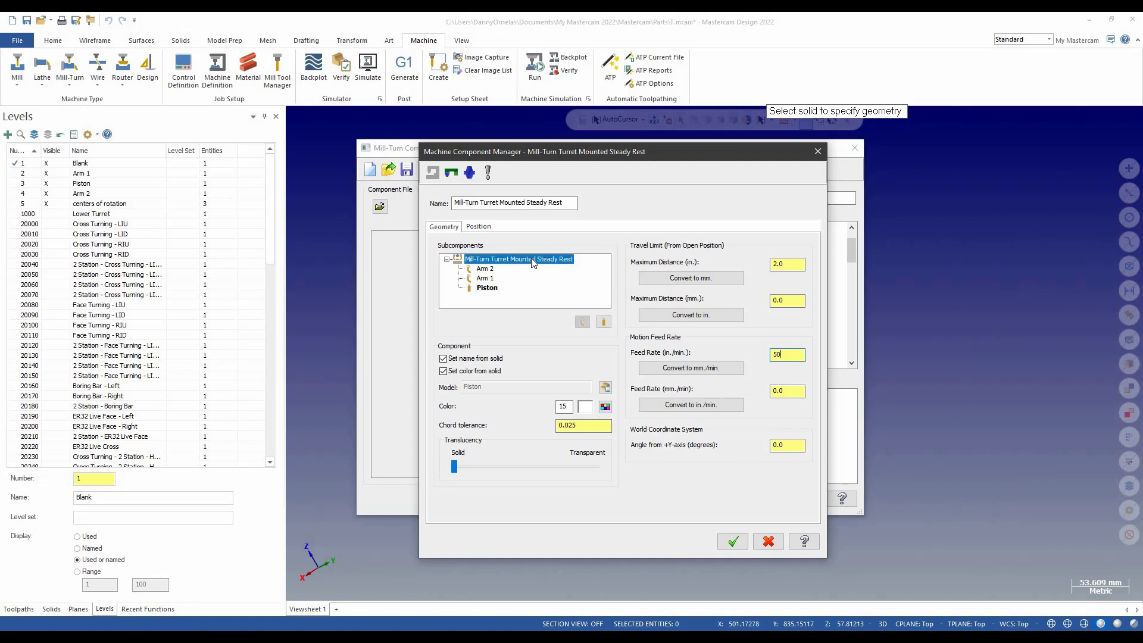
pyautogui.click(605, 388)
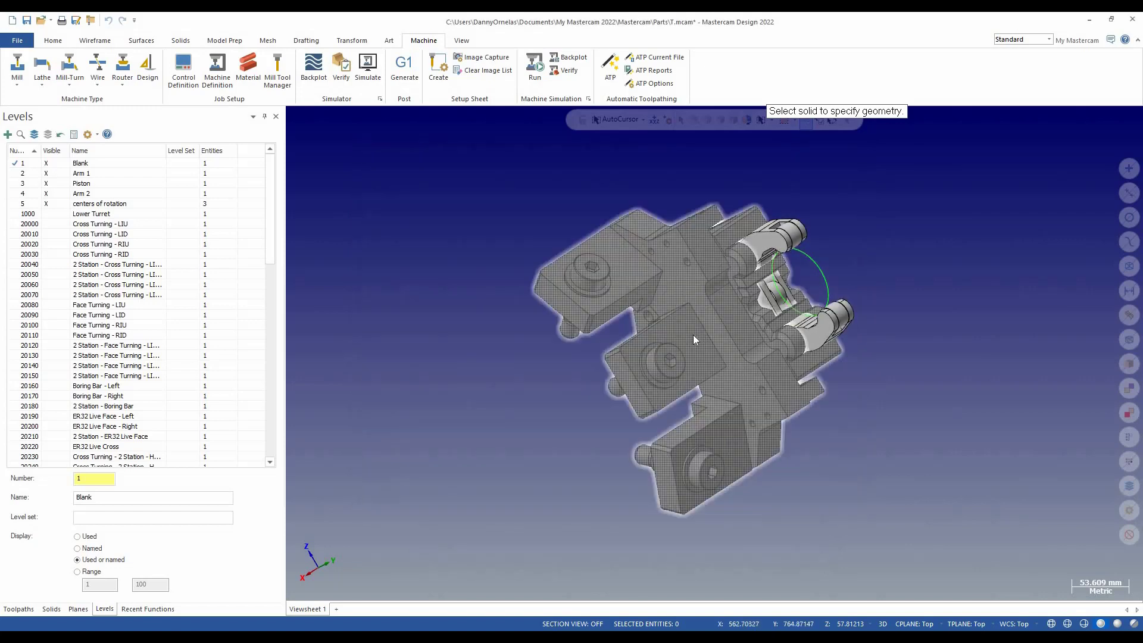
pyautogui.click(673, 361)
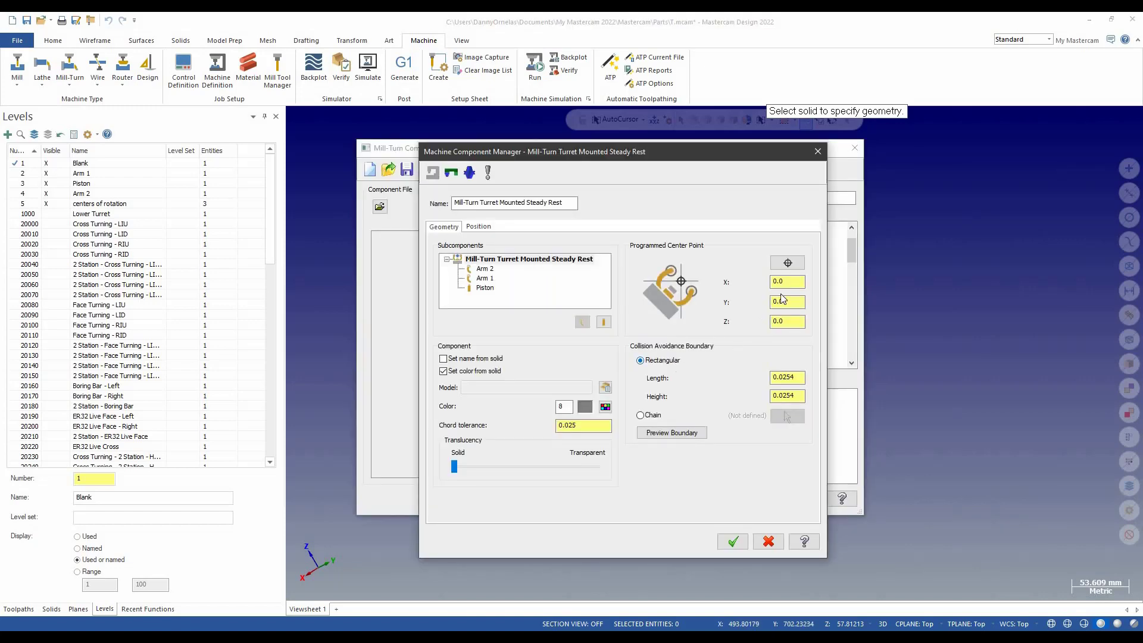
# Set the programmed center point at the green centre circle (X -133.3633, Y 105.55336).
pyautogui.click(787, 264)
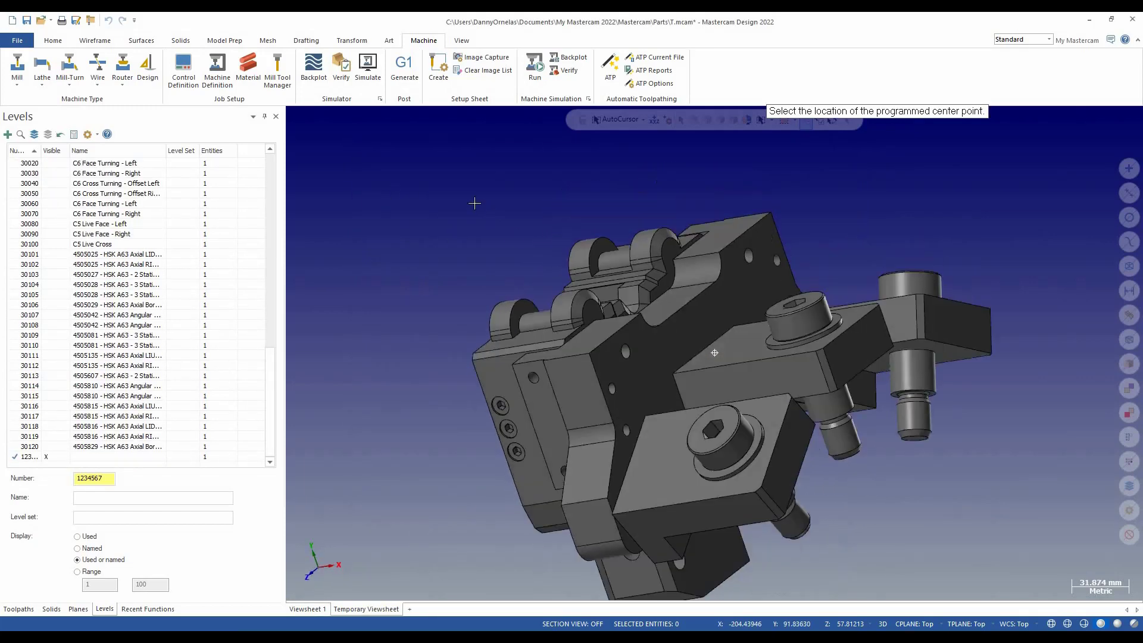
pyautogui.scroll(14, 92, 178)
pyautogui.scroll(4, 93, 178)
pyautogui.click(65, 205)
pyautogui.moveTo(491, 312); pyautogui.dragTo(625, 215, button='middle')
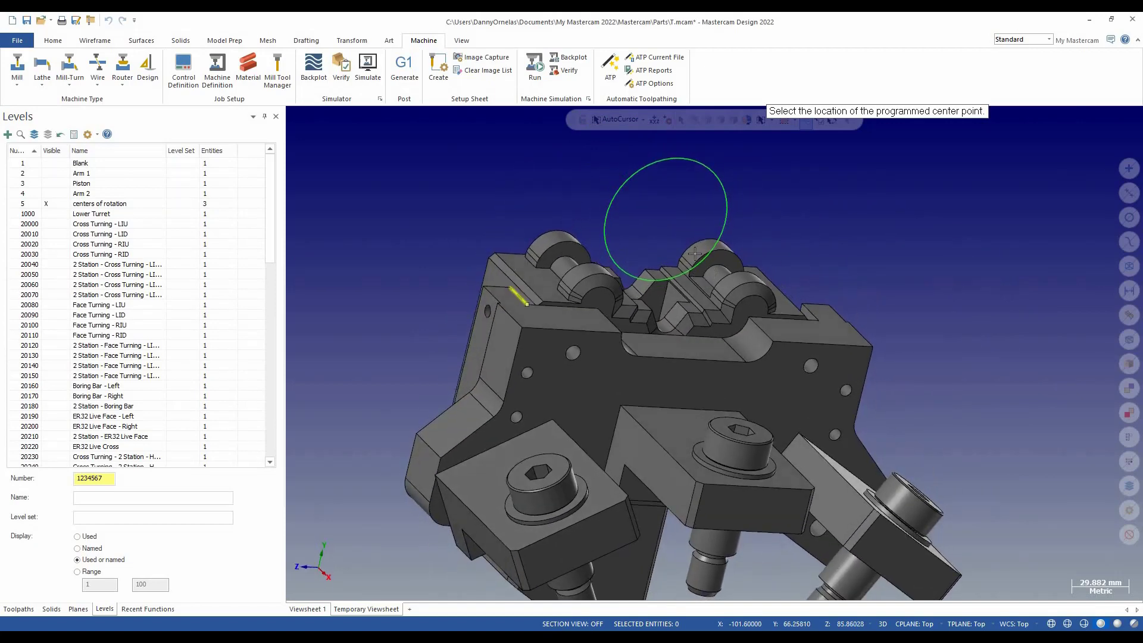
pyautogui.click(663, 174)
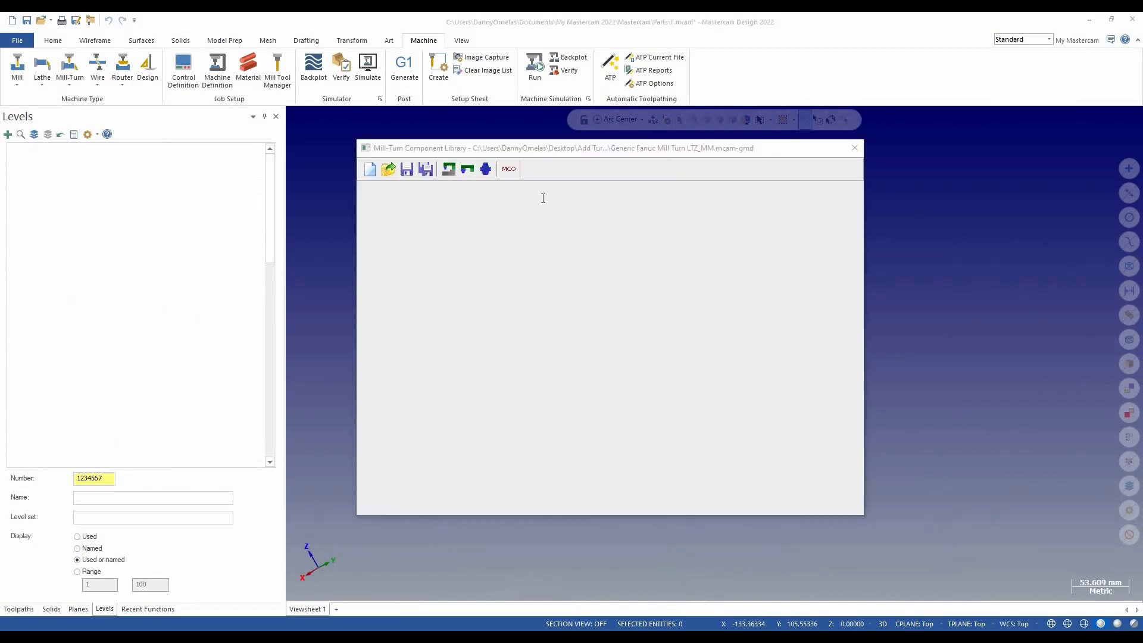
# Set the collision avoidance boundary Length and Height to 25.4.
pyautogui.moveTo(801, 381); pyautogui.dragTo(787, 380)
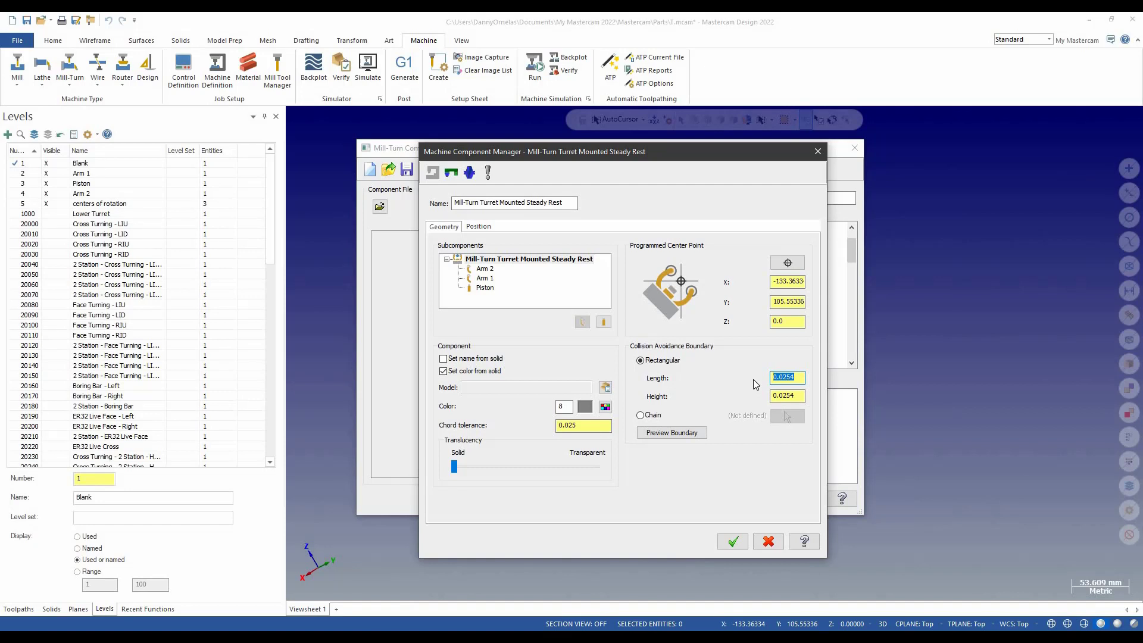
pyautogui.write('25')
pyautogui.press('Tab')
pyautogui.write('2')
# Mount the steady rest at Turret Index position 2.
pyautogui.click(477, 226)
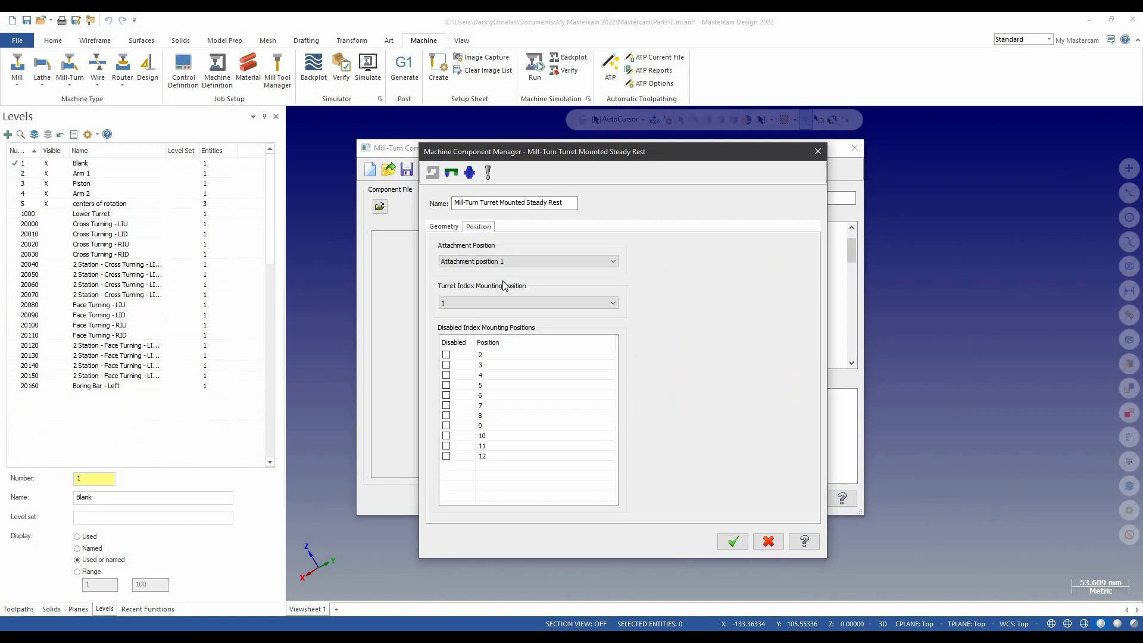
pyautogui.click(588, 303)
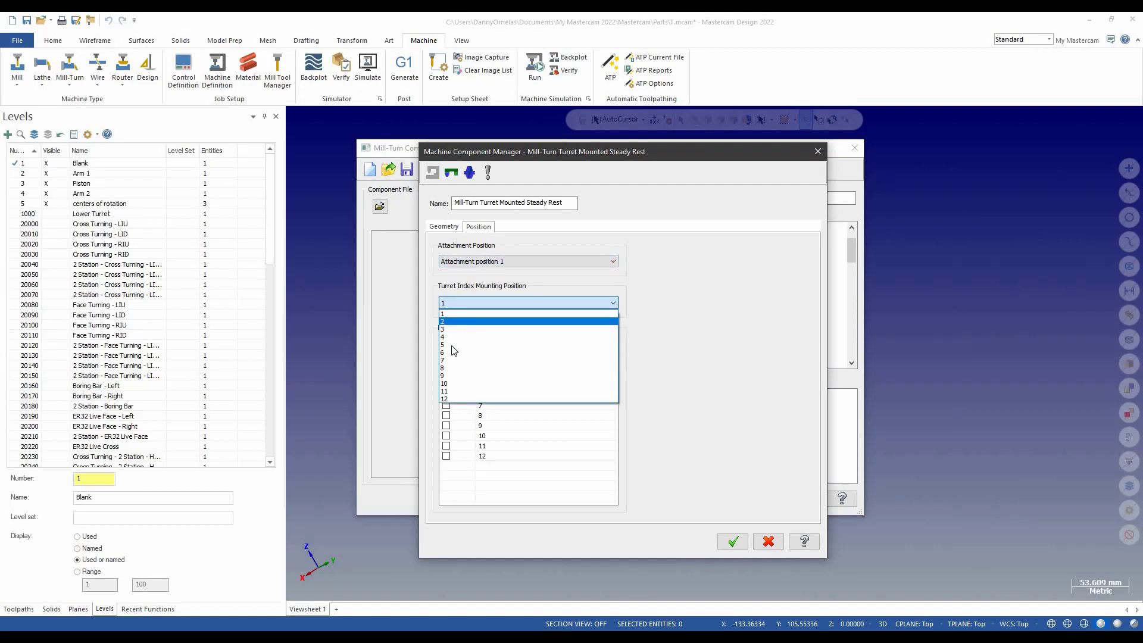
pyautogui.press('Return')
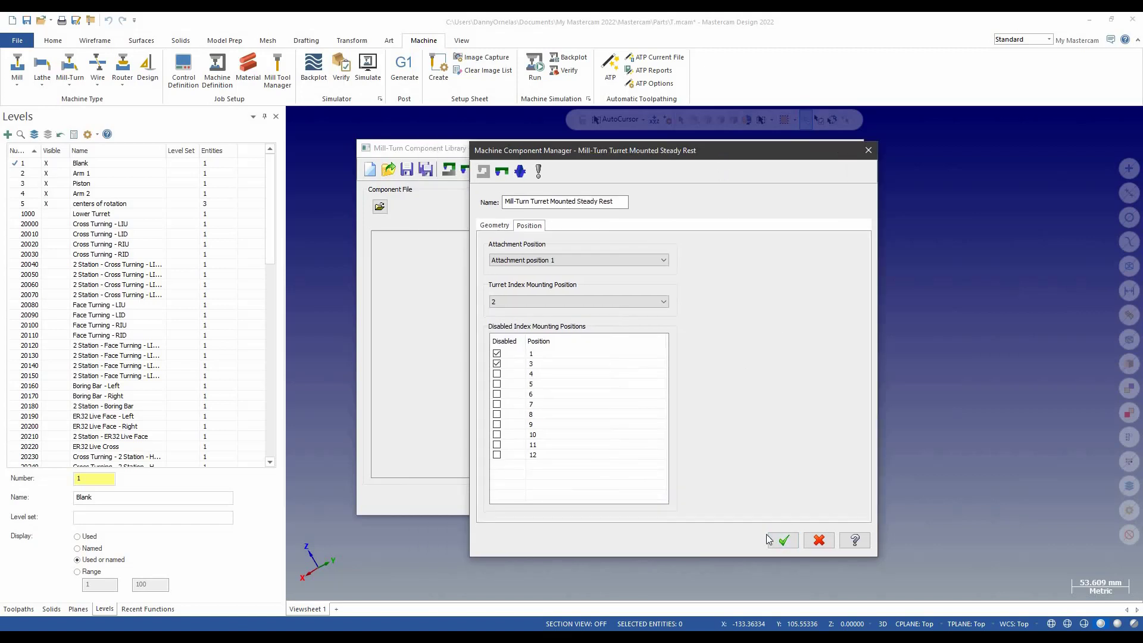
# Accept the steady rest settings, close the library and save the machine definition.
pyautogui.click(775, 543)
pyautogui.click(768, 505)
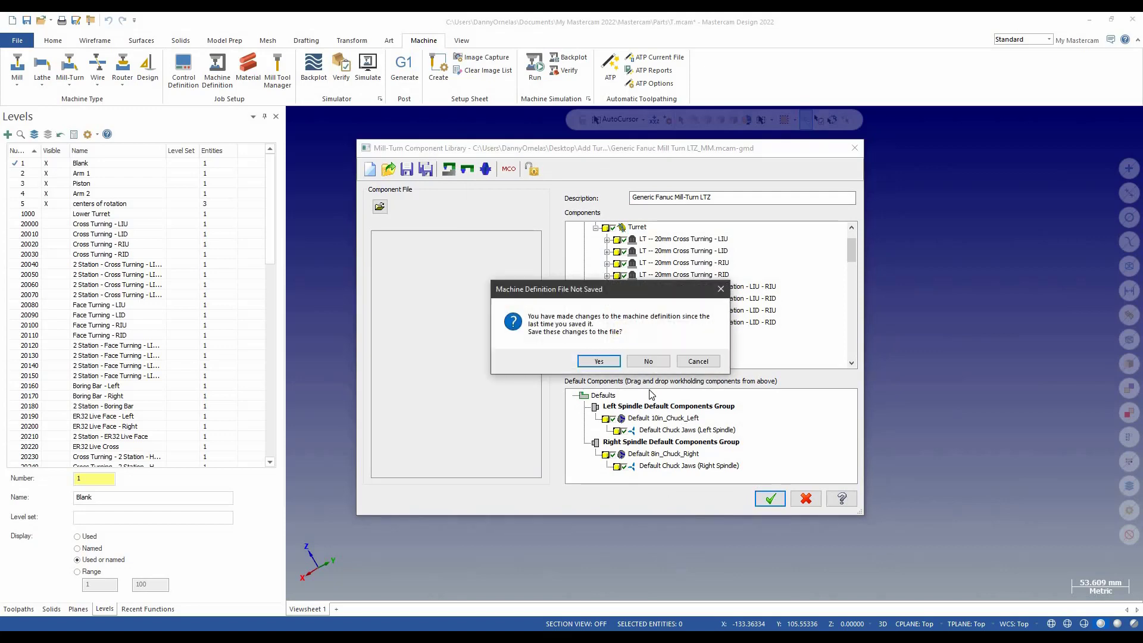
pyautogui.click(597, 361)
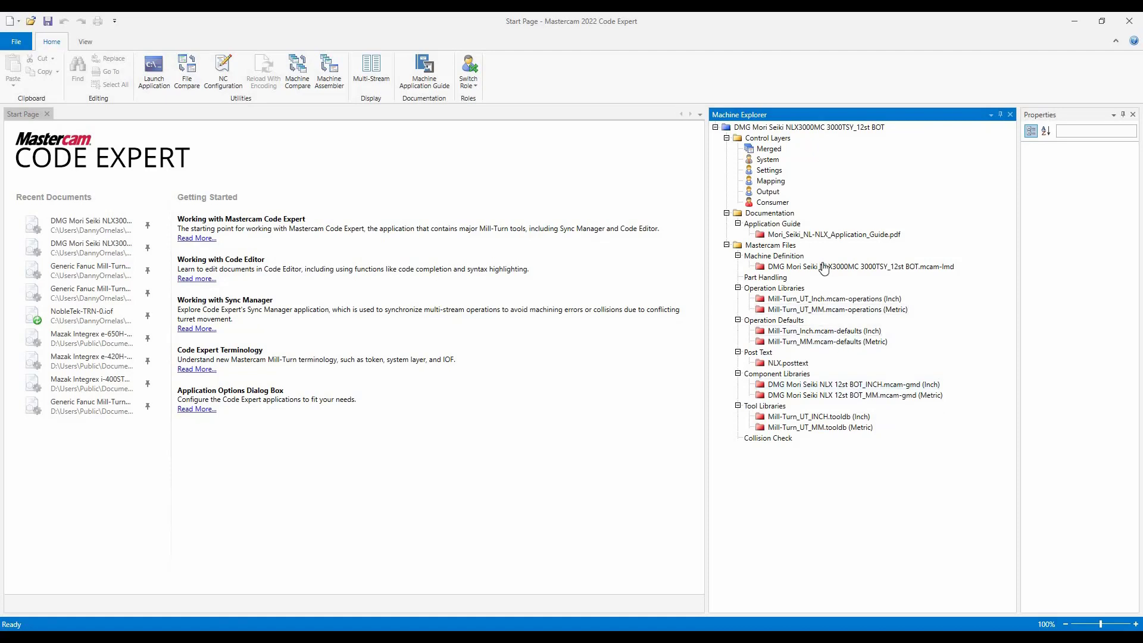
# Back in Mastercam, merge Geo.mcam from the Add Stand-alone Steady Rest folder.
pyautogui.click(1075, 21)
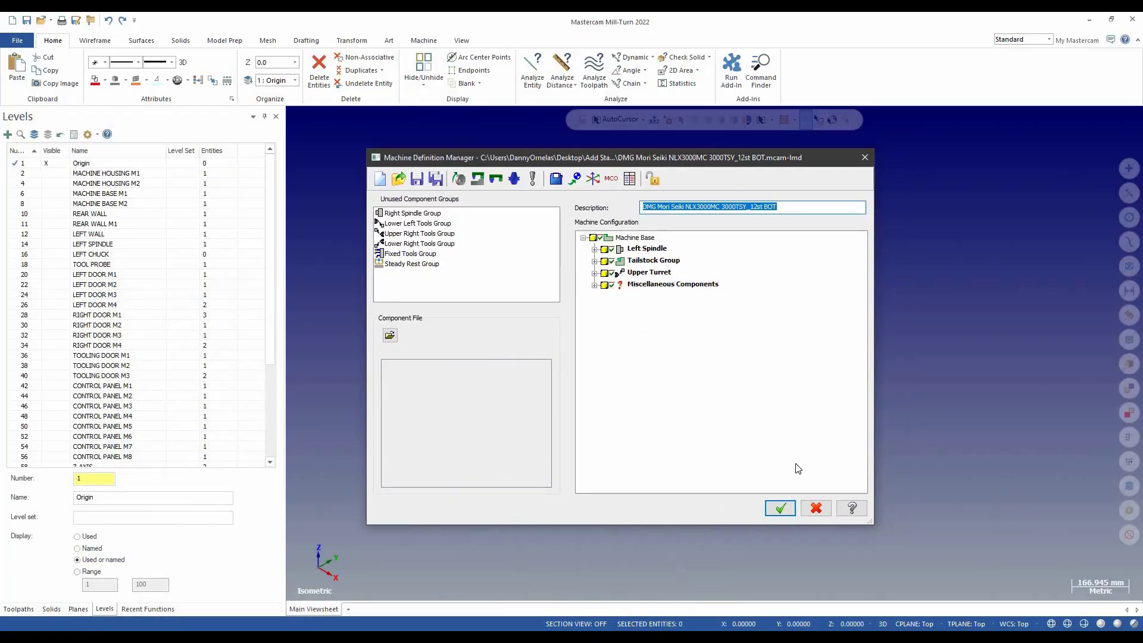
pyautogui.click(811, 509)
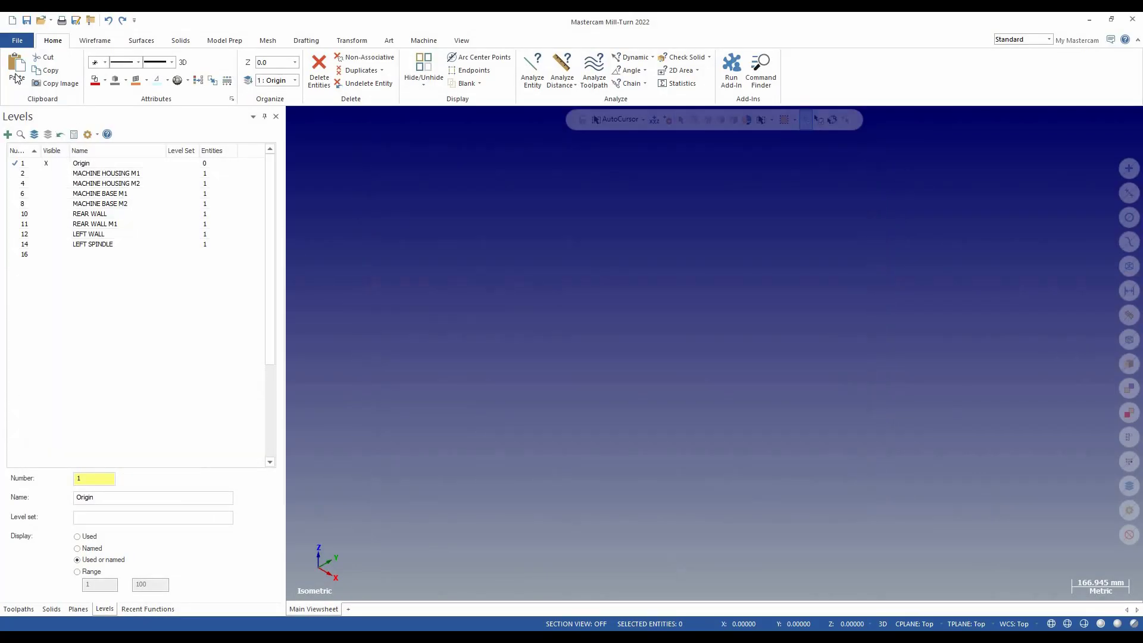
pyautogui.click(17, 42)
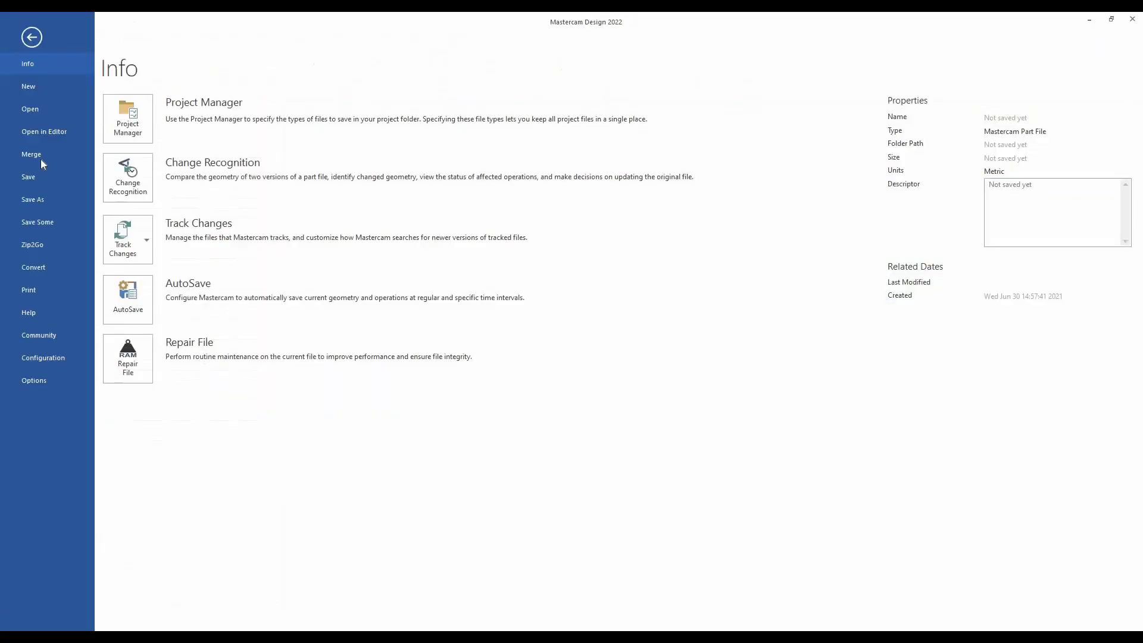
pyautogui.click(59, 160)
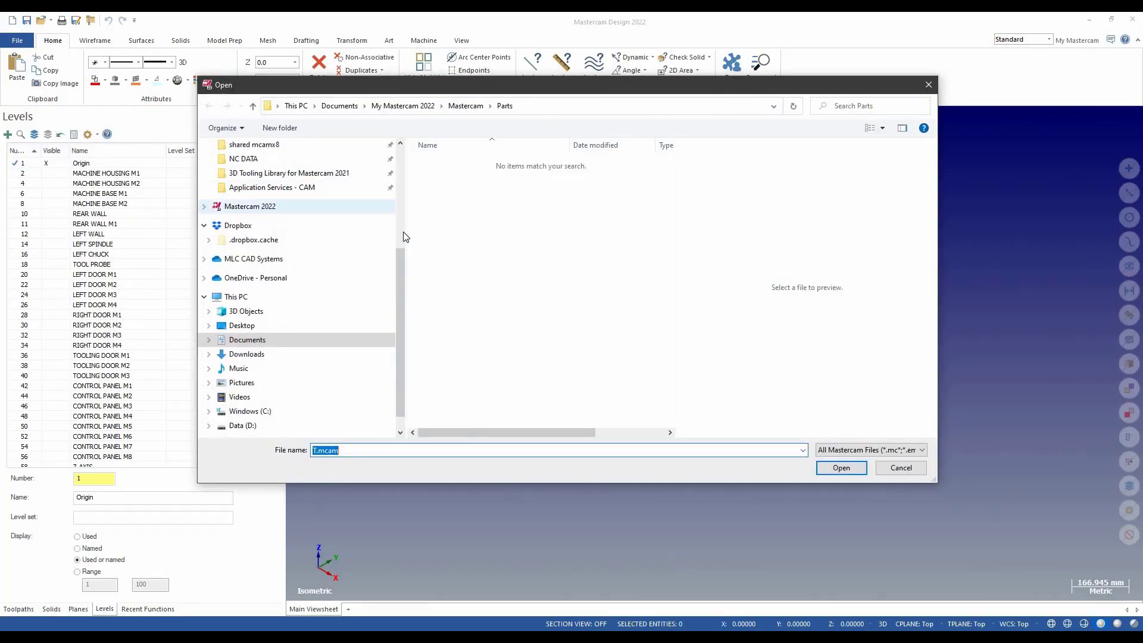
pyautogui.scroll(3, 401, 209)
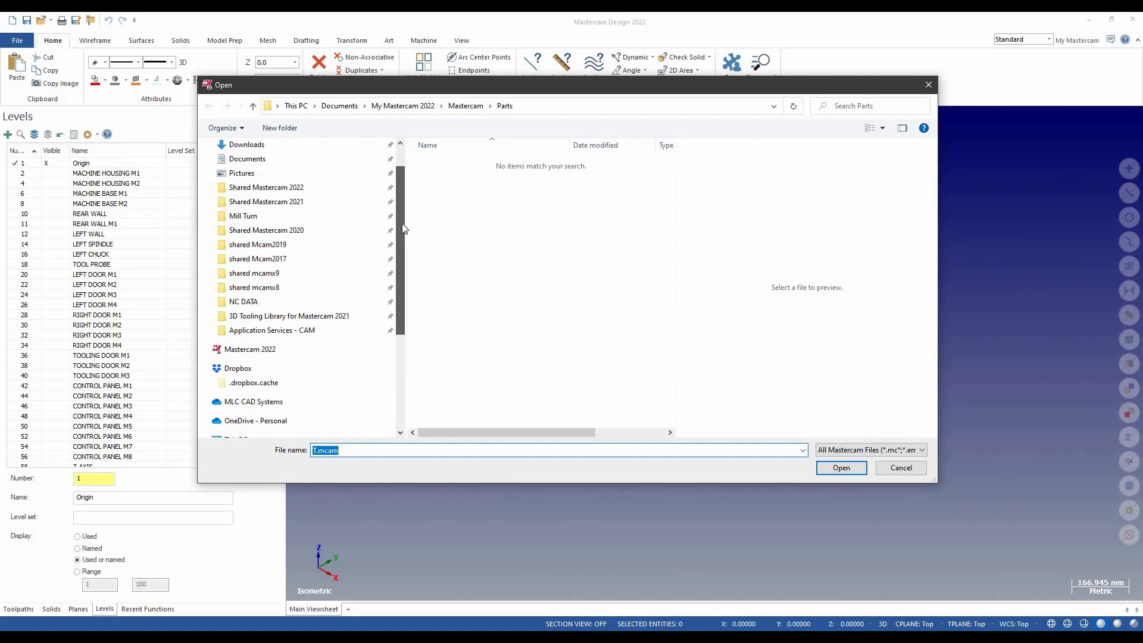
pyautogui.scroll(-3, 402, 244)
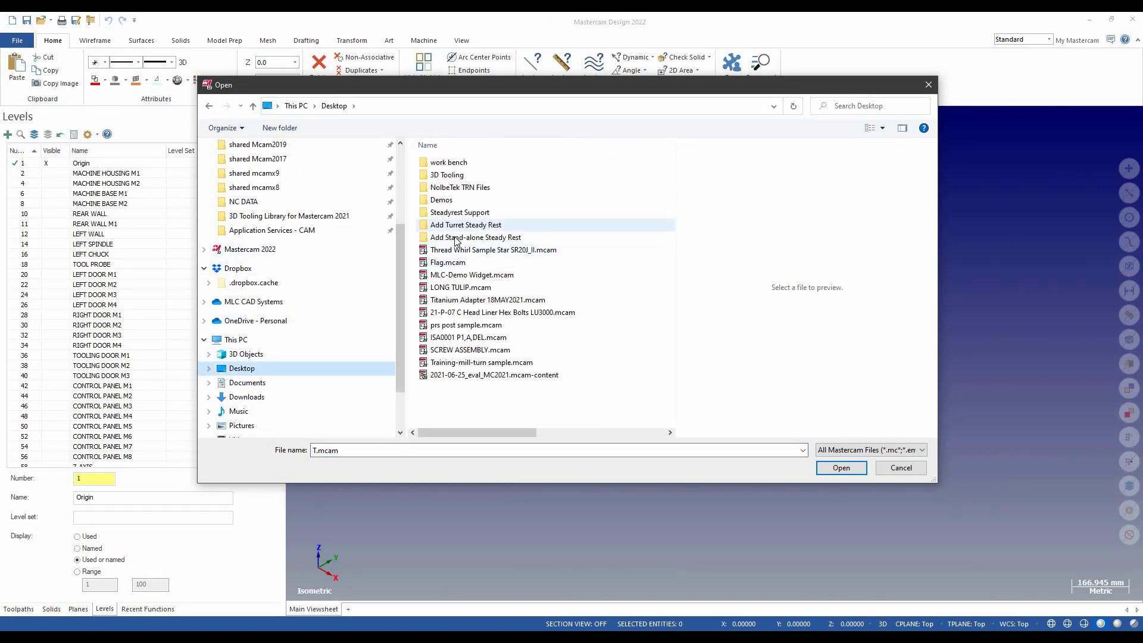
pyautogui.doubleClick(470, 237)
pyautogui.click(506, 174)
pyautogui.click(840, 468)
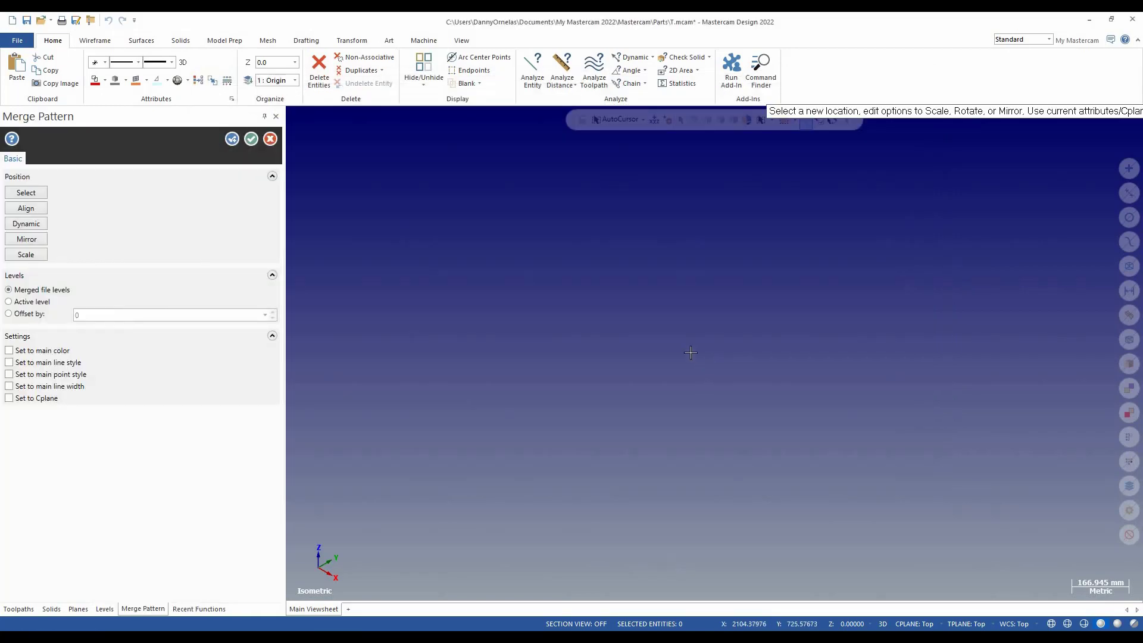
# Place and confirm the merged steady rest geometry, then turn all levels on.
pyautogui.click(457, 287)
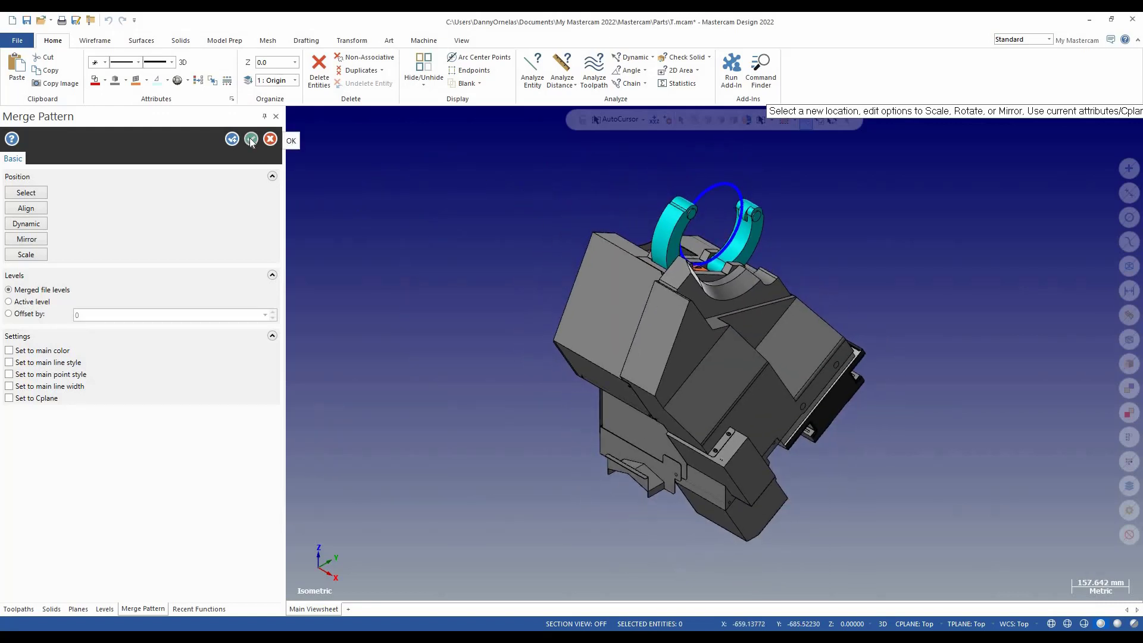
pyautogui.click(251, 141)
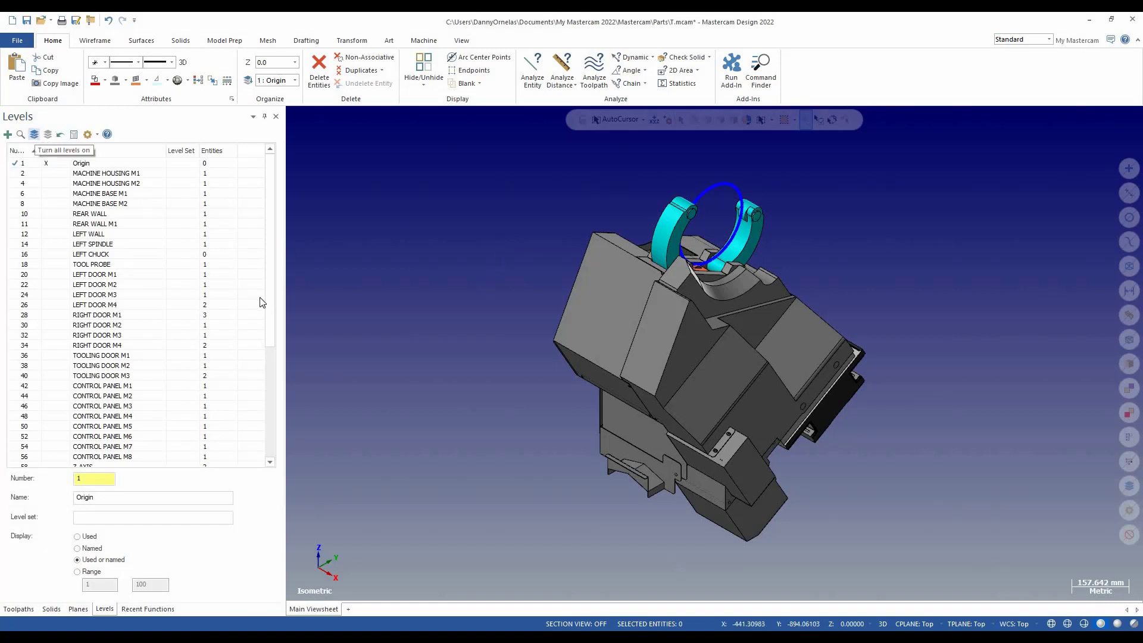
pyautogui.click(34, 136)
# Zoom and orbit around the lathe to inspect the chuck and steady rest from above.
pyautogui.scroll(-3, 479, 409)
pyautogui.scroll(-3, 480, 409)
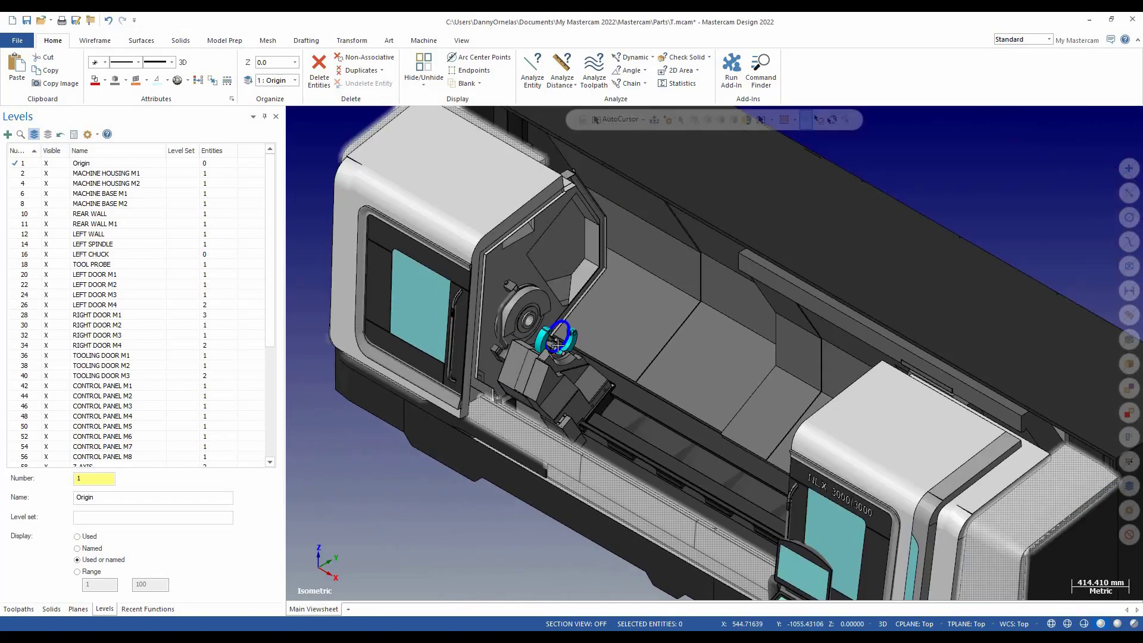
pyautogui.moveTo(479, 410); pyautogui.dragTo(514, 436, button='middle')
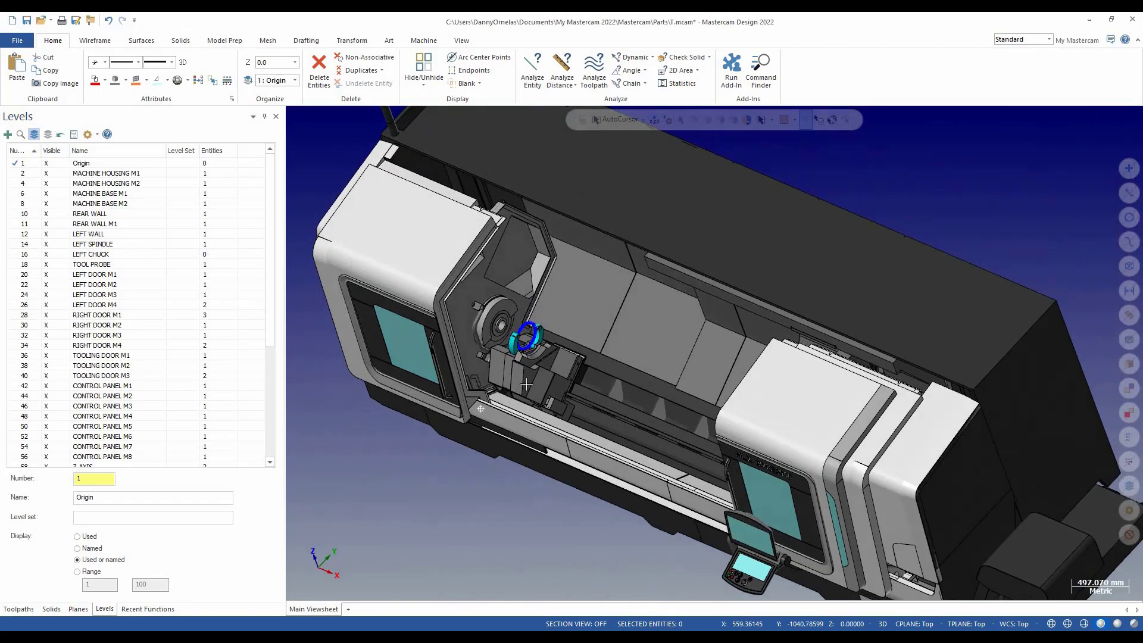
pyautogui.scroll(4, 529, 325)
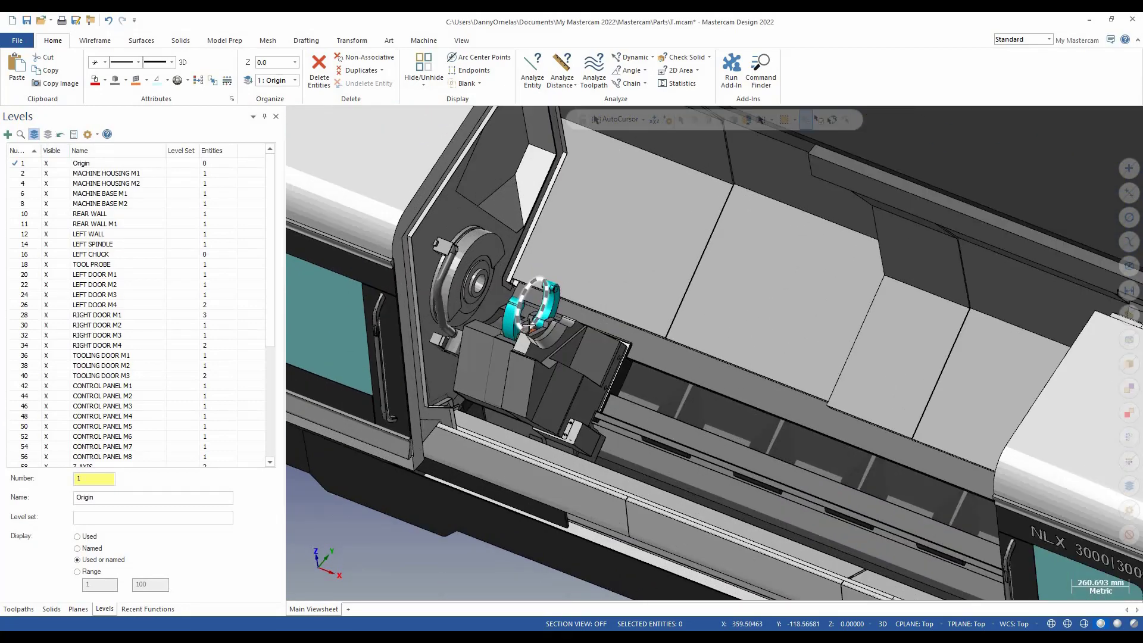
pyautogui.moveTo(528, 325); pyautogui.dragTo(460, 261, button='middle')
pyautogui.scroll(2, 592, 321)
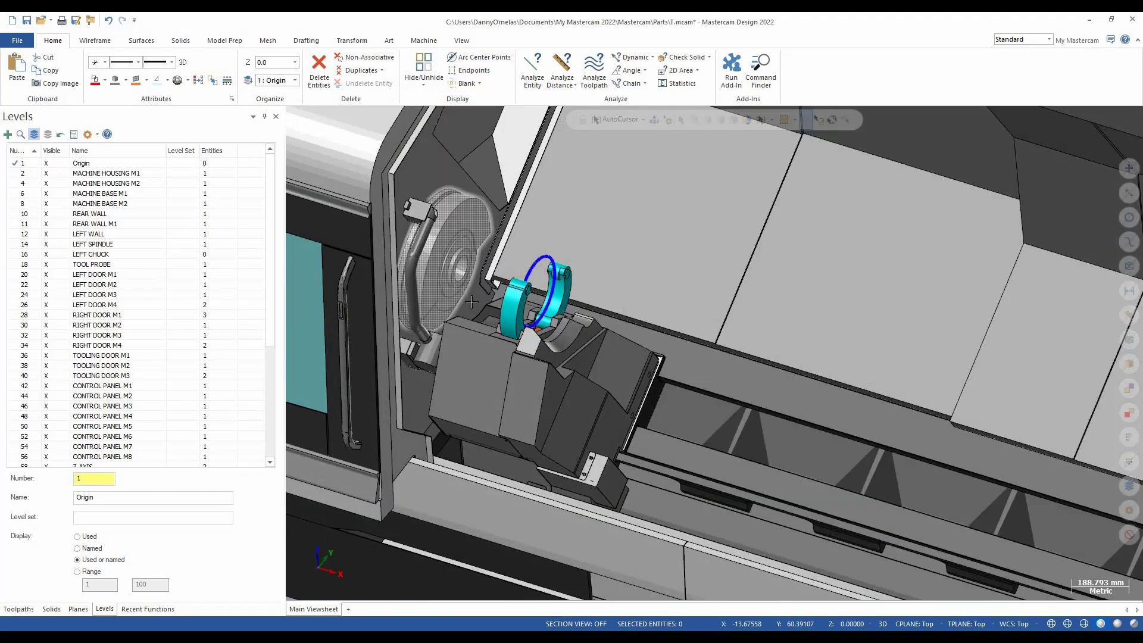
pyautogui.scroll(-3, 561, 327)
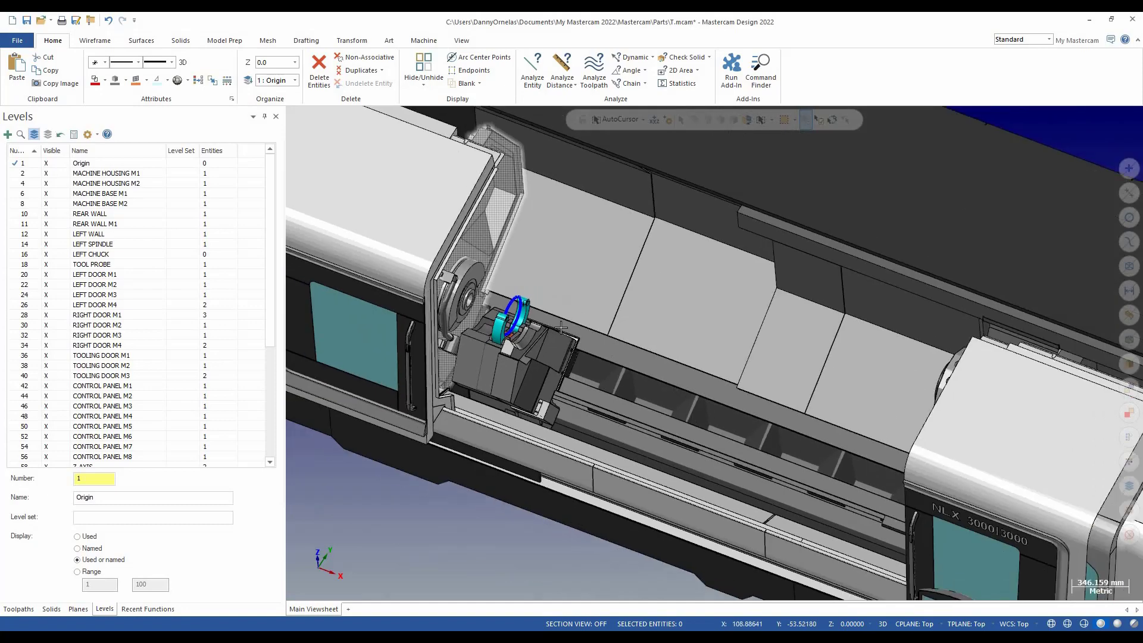
pyautogui.moveTo(561, 327); pyautogui.dragTo(512, 149, button='middle')
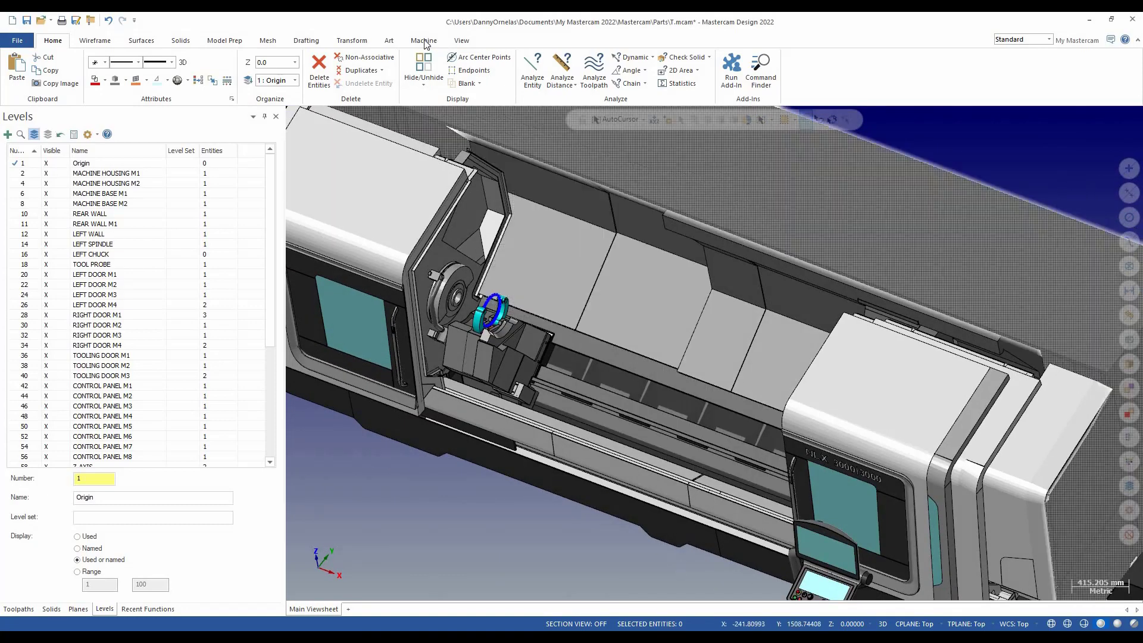
pyautogui.scroll(-9, 300, 70)
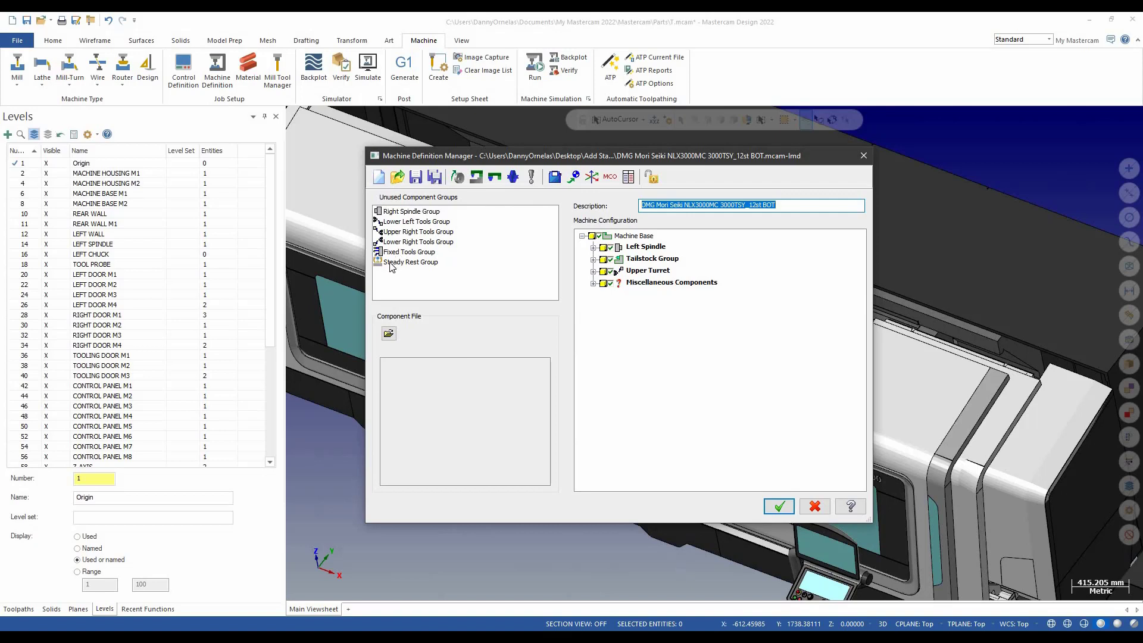
# Move the Steady Rest Group under Machine Base and give it a Linear Axis on Z.
pyautogui.moveTo(391, 266); pyautogui.dragTo(618, 240)
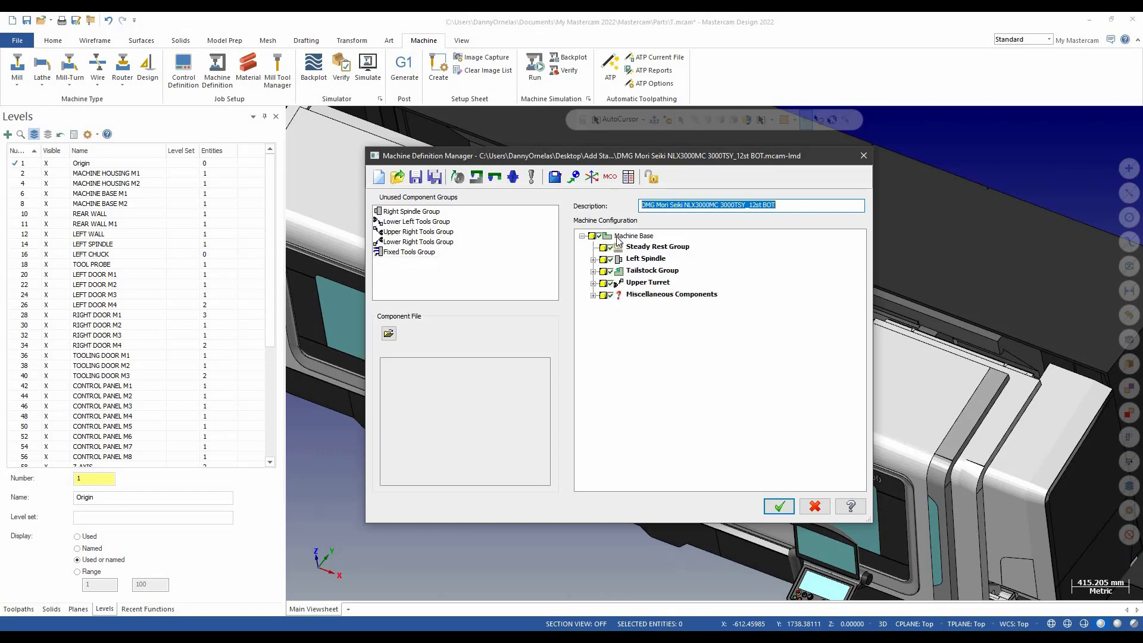
pyautogui.rightClick(647, 250)
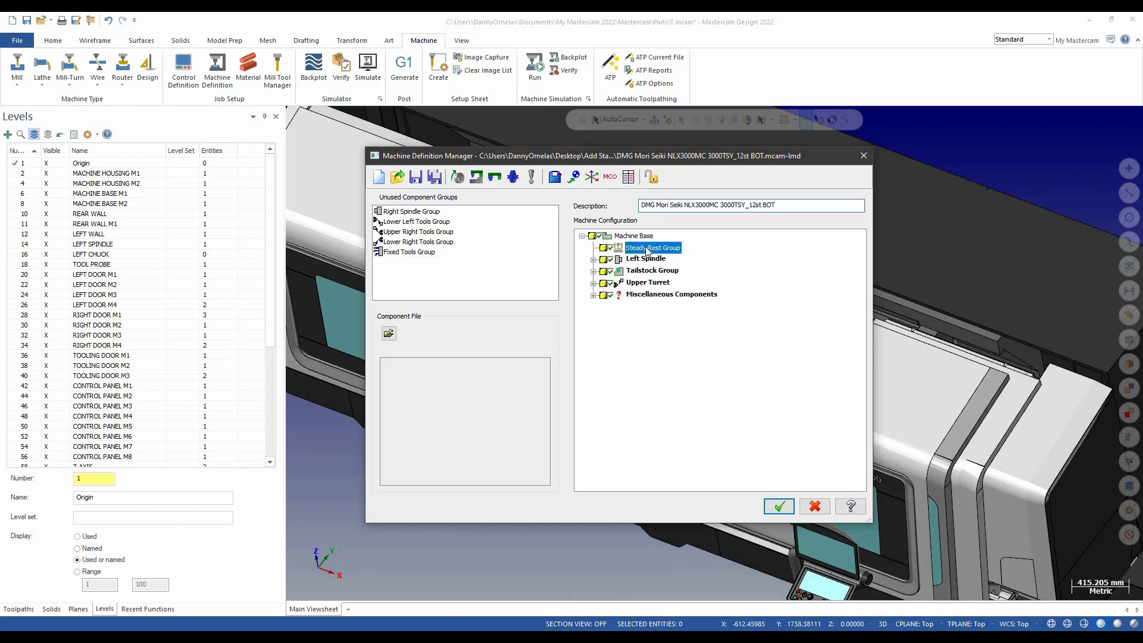
pyautogui.moveTo(697, 254)
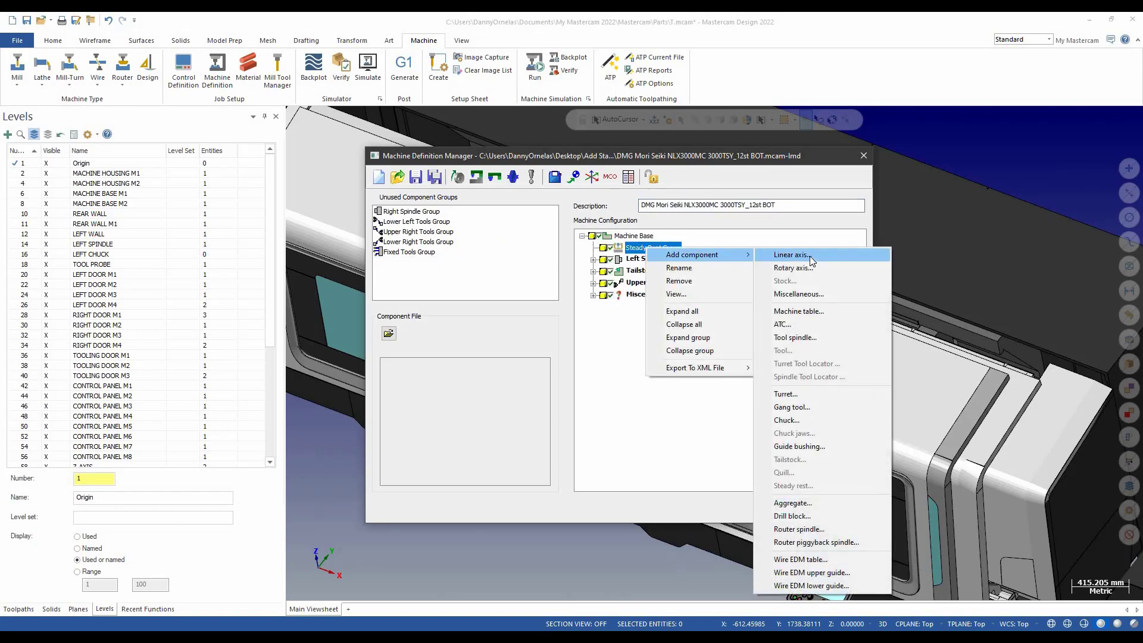
pyautogui.click(792, 255)
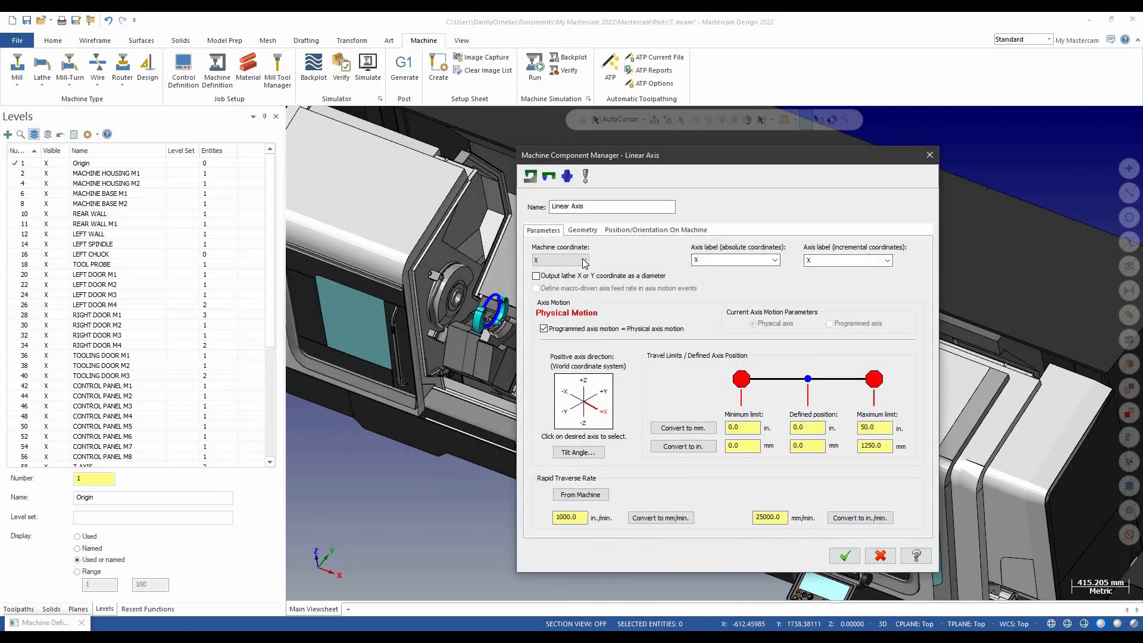
pyautogui.click(584, 262)
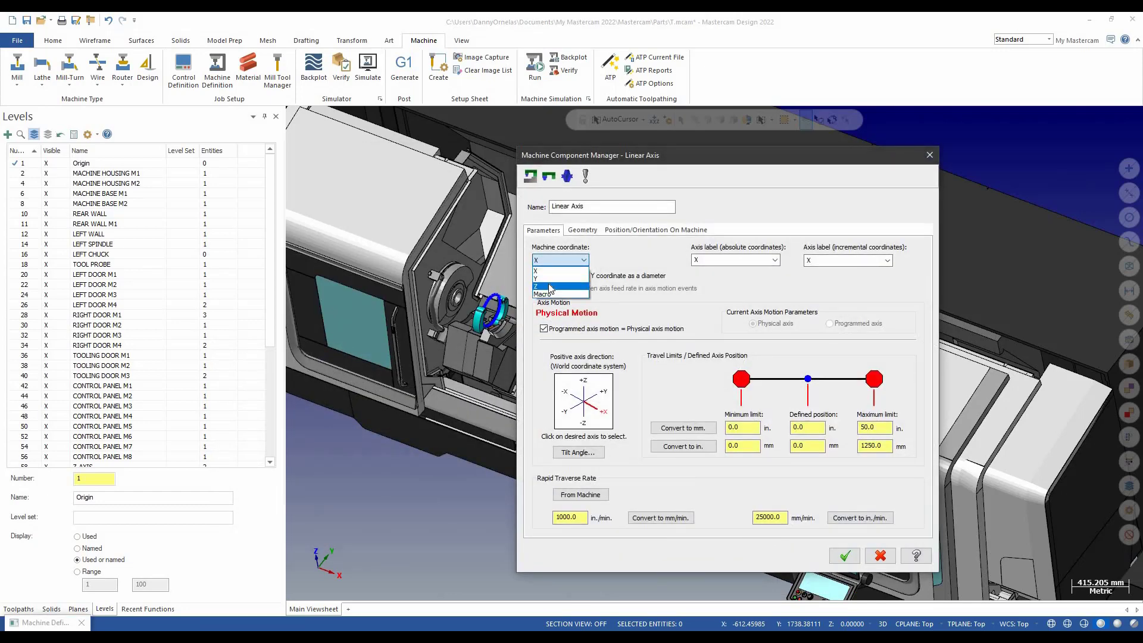
pyautogui.click(551, 286)
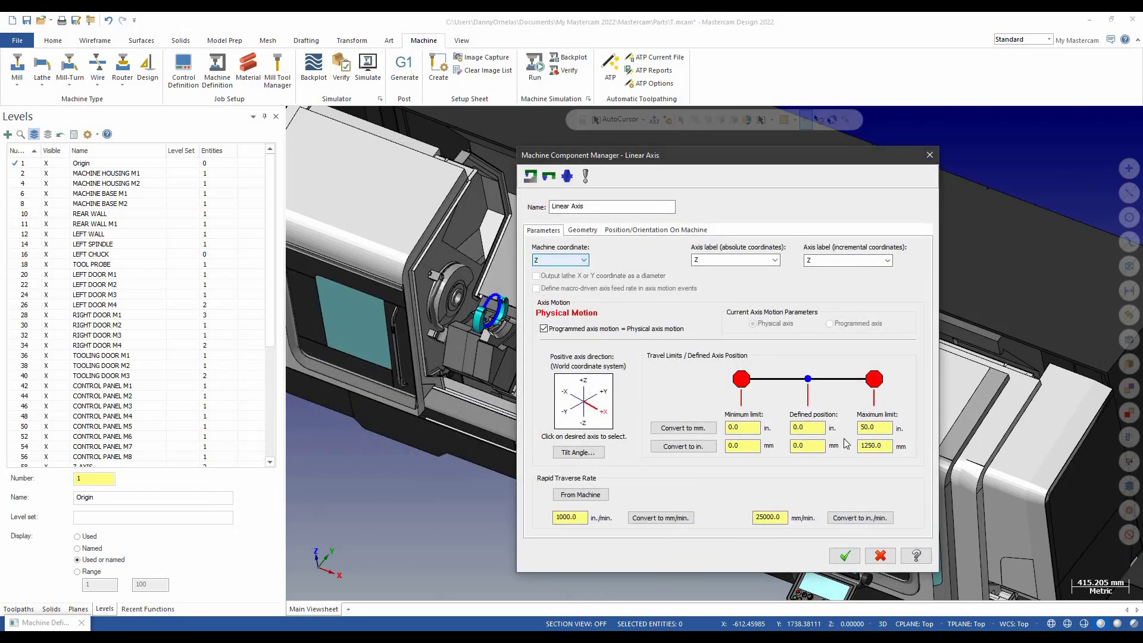
pyautogui.click(879, 428)
pyautogui.moveTo(684, 155); pyautogui.dragTo(591, 113)
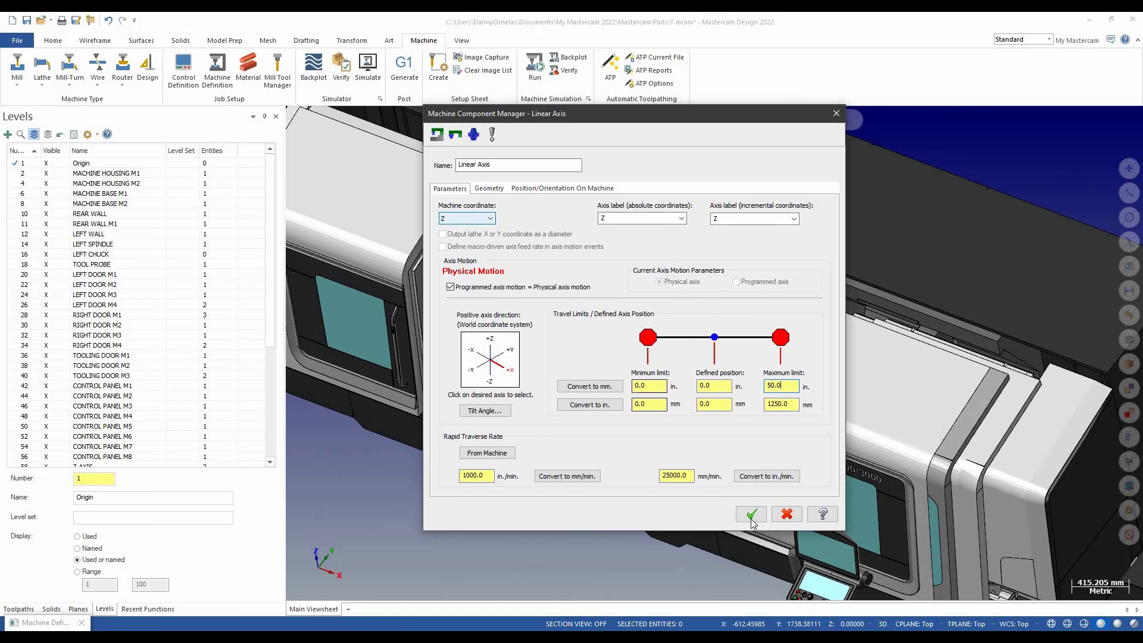
# Add a standalone steady rest under the Linear Axis, taking name and colour from the solid.
pyautogui.press('Return')
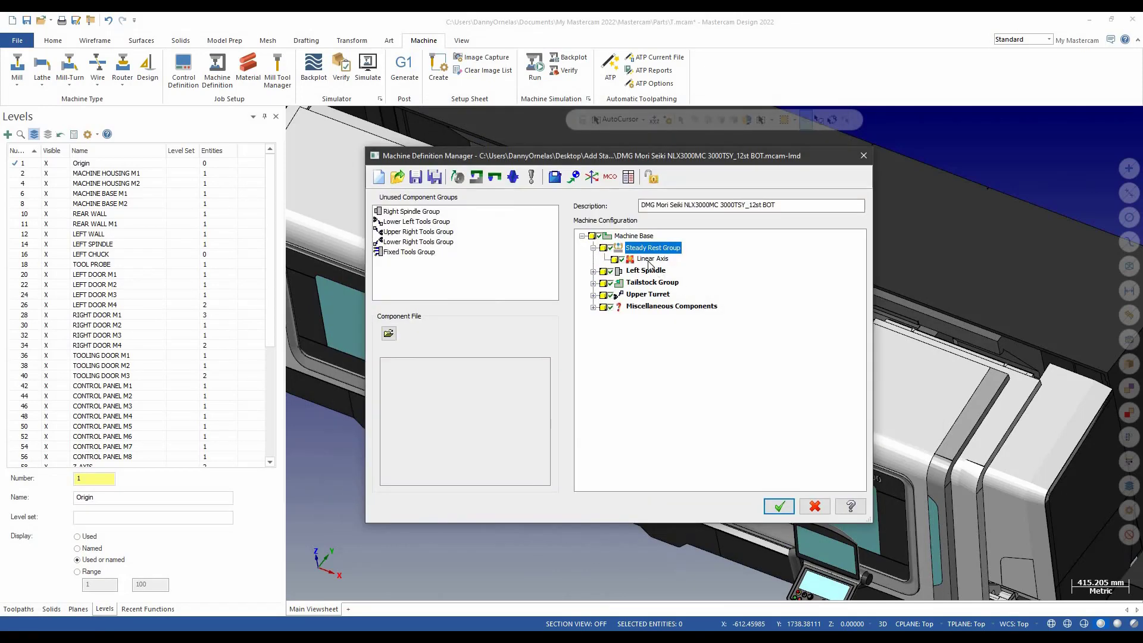
pyautogui.click(648, 262)
pyautogui.rightClick(648, 262)
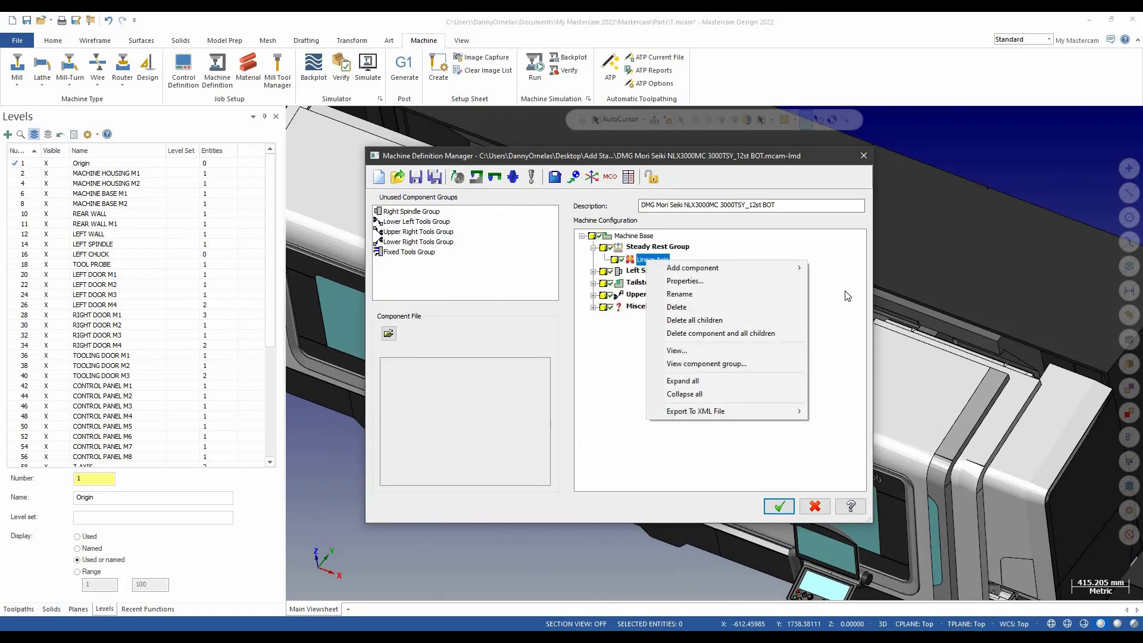
pyautogui.moveTo(774, 267)
pyautogui.click(844, 530)
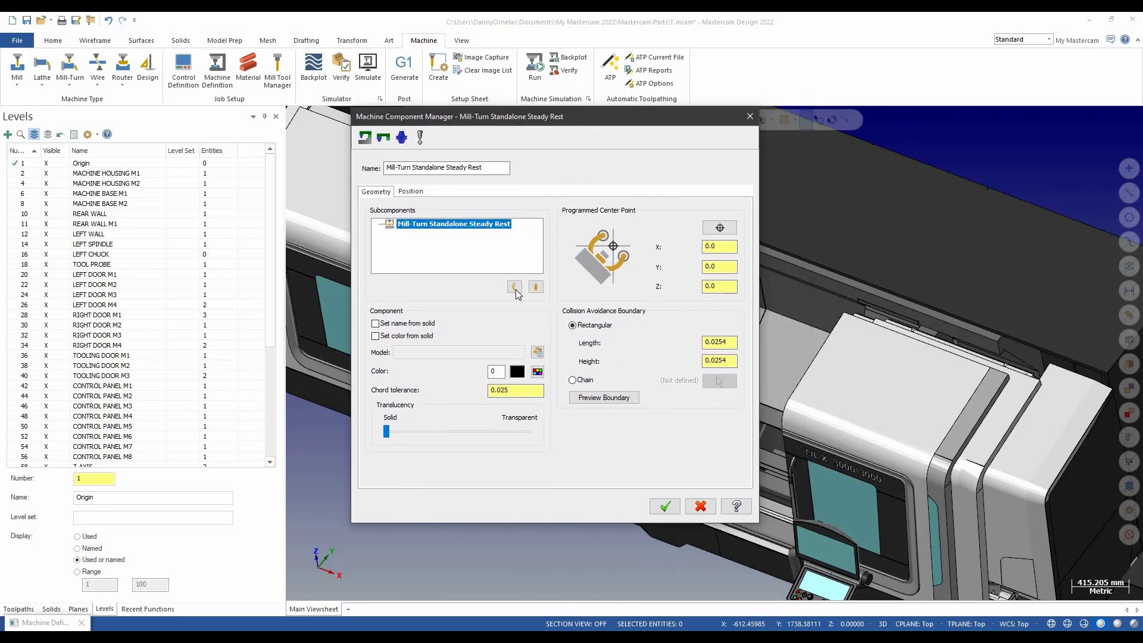
pyautogui.click(375, 323)
pyautogui.click(375, 336)
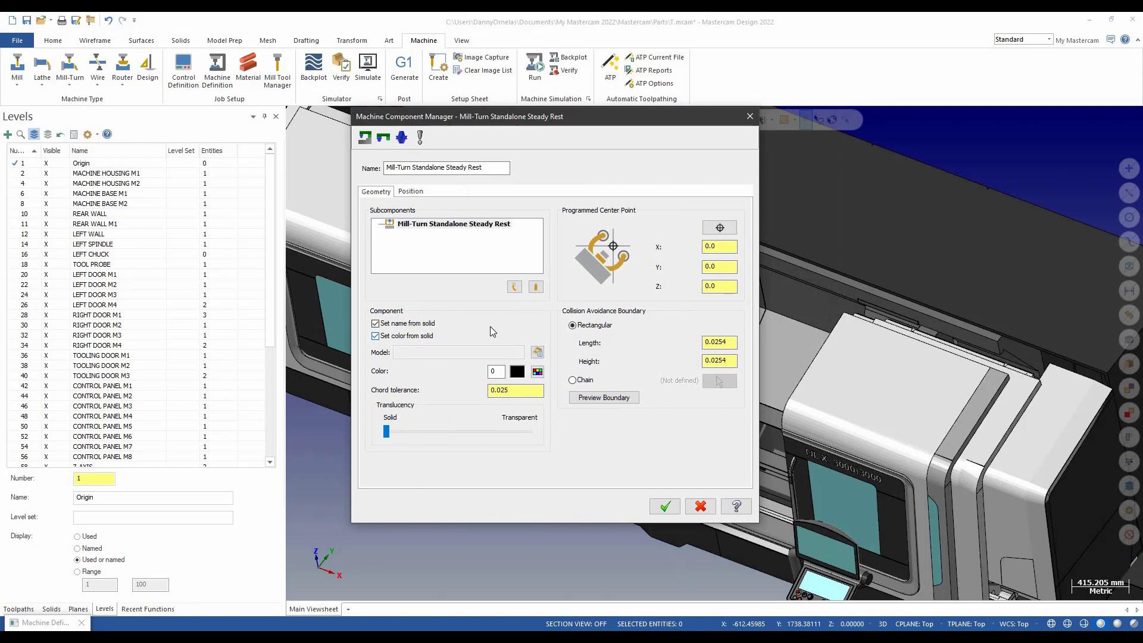
# Add an arm using the first arm solid, rotating about the hole's arc centre.
pyautogui.click(515, 288)
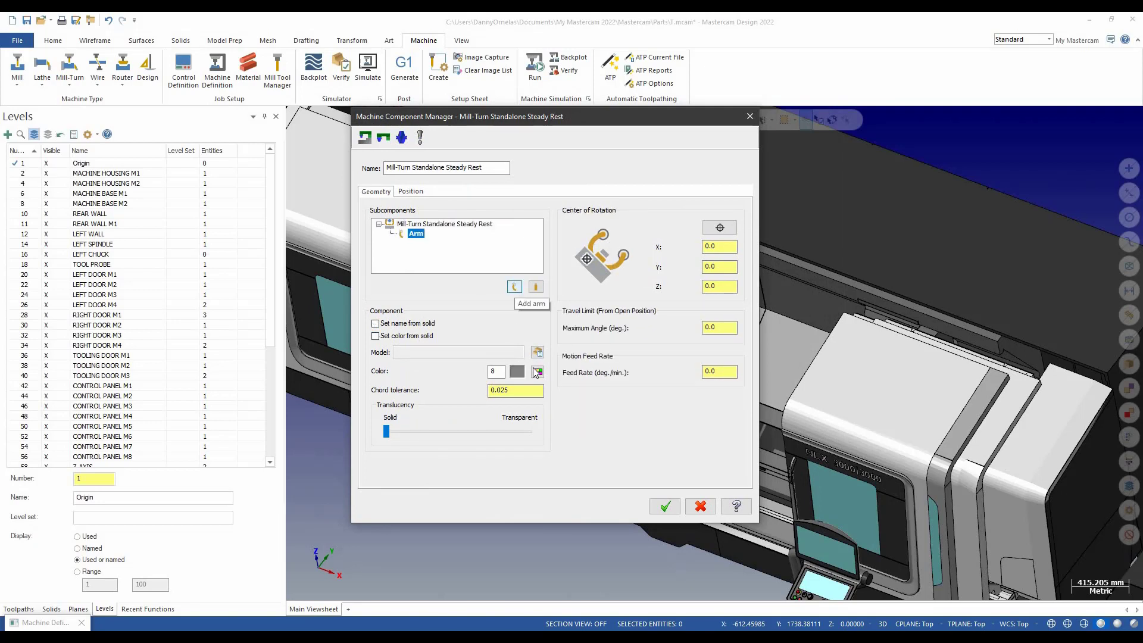
pyautogui.click(538, 353)
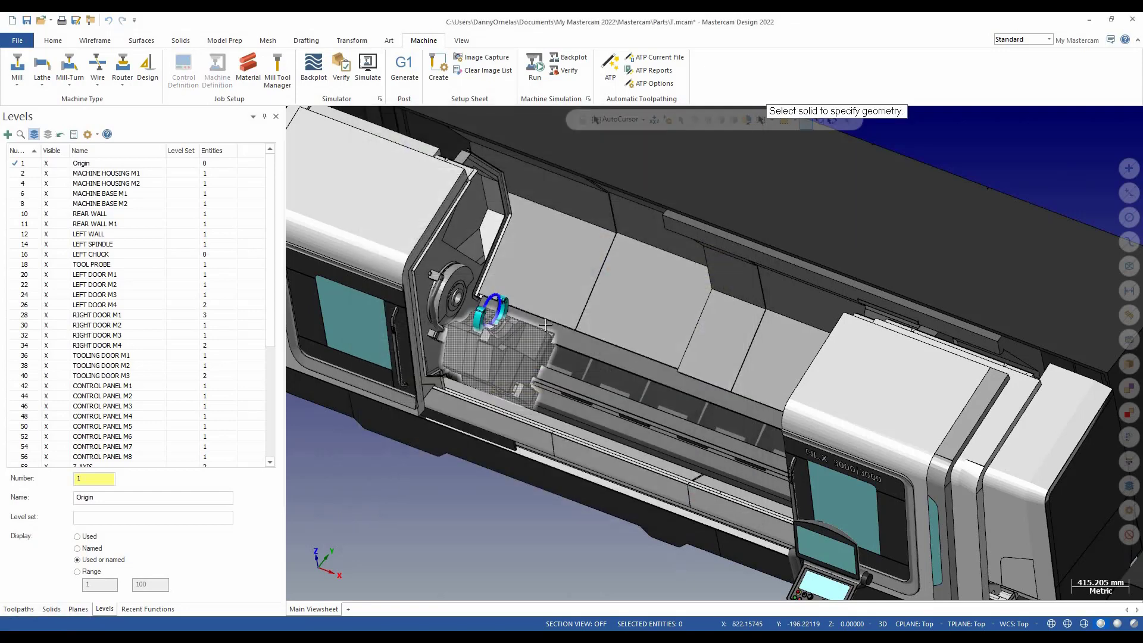
pyautogui.scroll(3, 480, 325)
pyautogui.scroll(5, 444, 323)
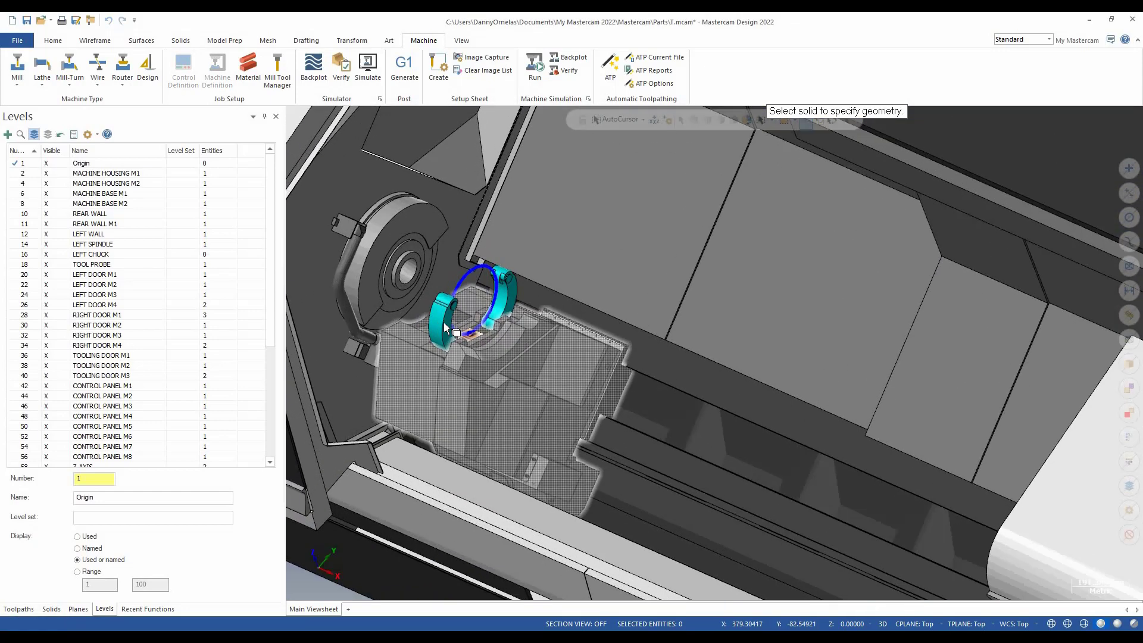
pyautogui.click(444, 323)
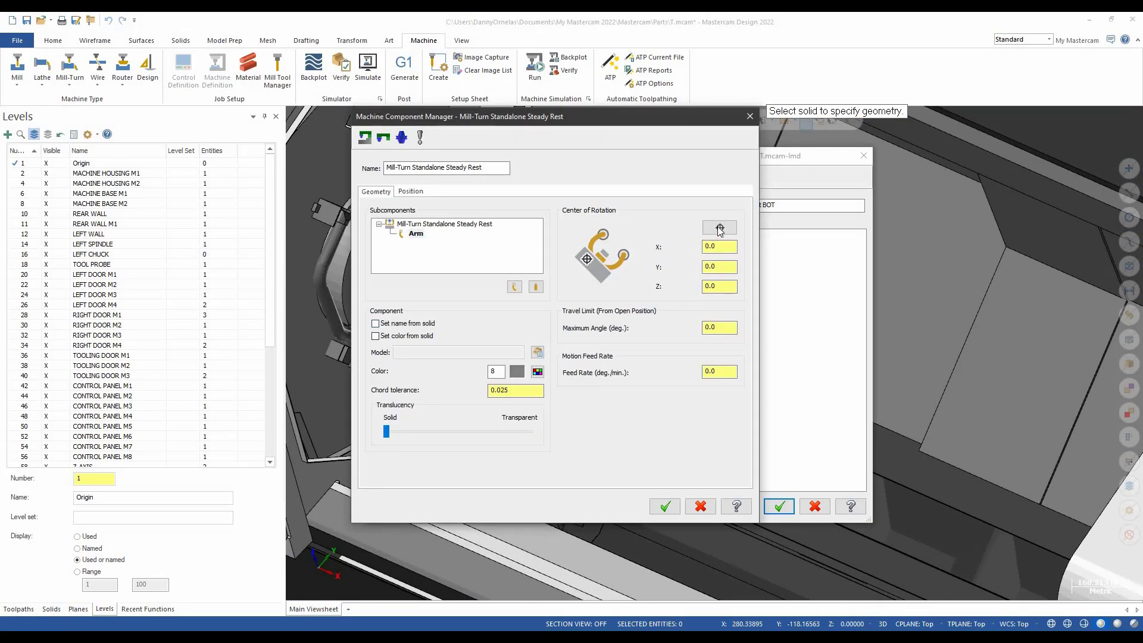
pyautogui.click(720, 231)
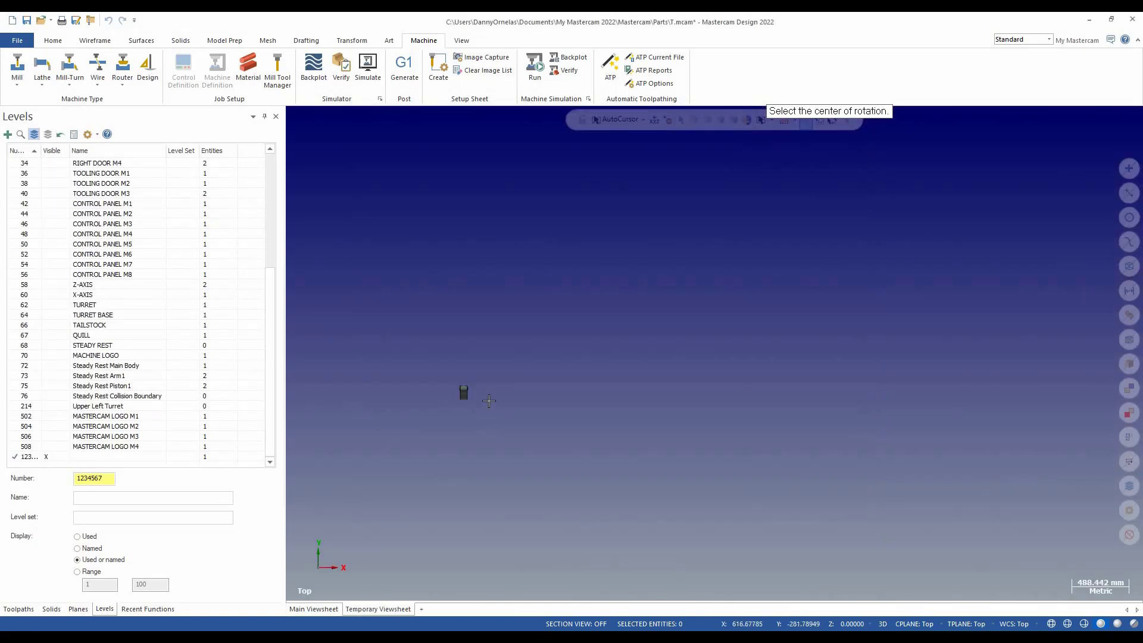
pyautogui.scroll(5, 489, 401)
pyautogui.moveTo(482, 386); pyautogui.dragTo(483, 375, button='middle')
pyautogui.scroll(5, 482, 375)
pyautogui.click(456, 321)
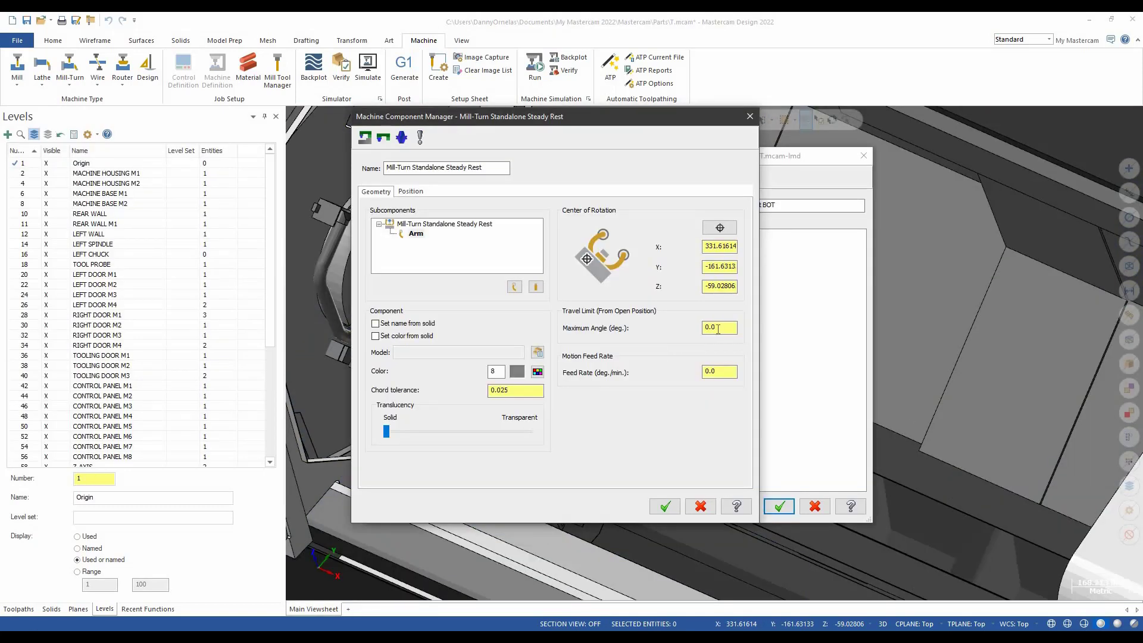
# Give the first arm a maximum angle of 50.0 and a feed rate of 50.
pyautogui.doubleClick(709, 328)
pyautogui.write('50.0')
pyautogui.click(721, 369)
pyautogui.doubleClick(721, 369)
pyautogui.write('50')
# Add a second arm named and coloured from its solid, rotating about its arc centre.
pyautogui.click(375, 324)
pyautogui.click(375, 335)
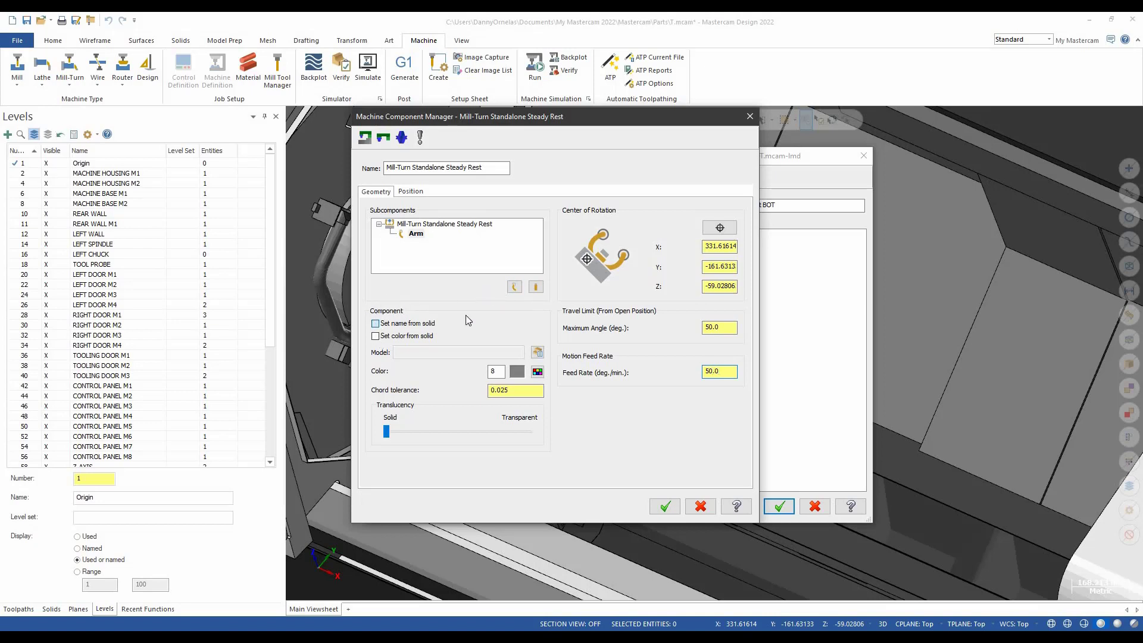
pyautogui.click(514, 288)
pyautogui.click(537, 352)
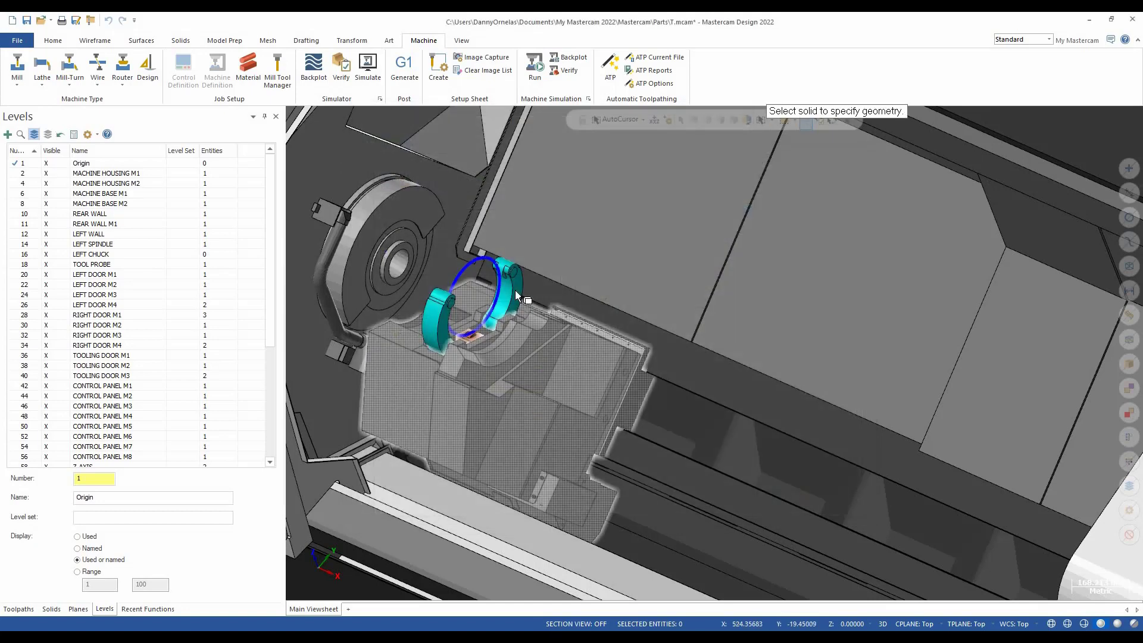
pyautogui.click(515, 291)
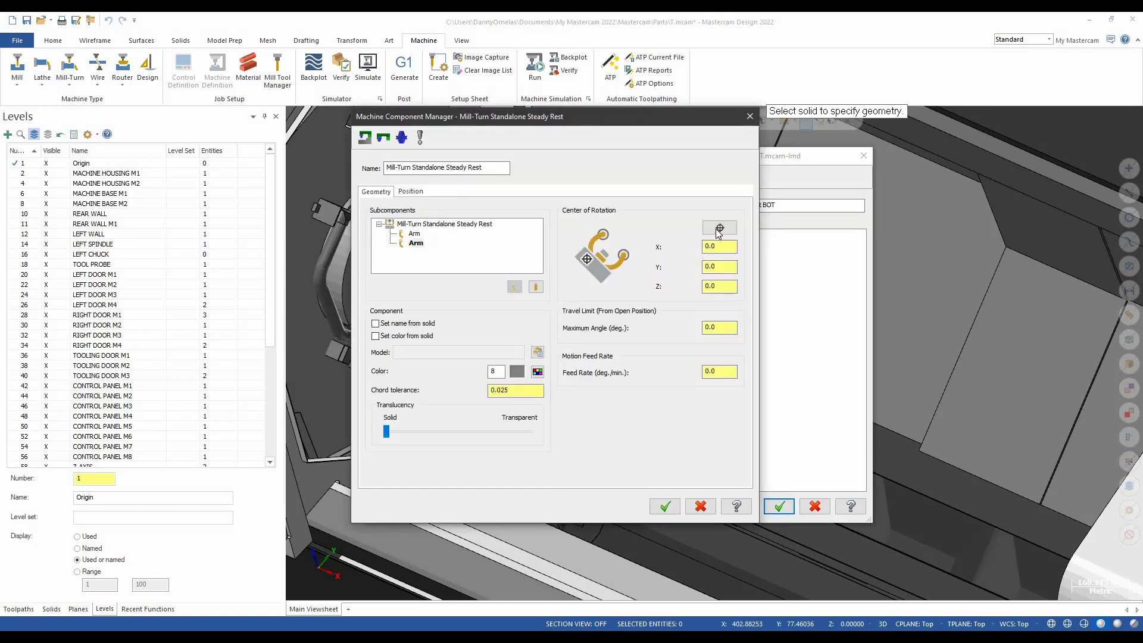
pyautogui.click(719, 228)
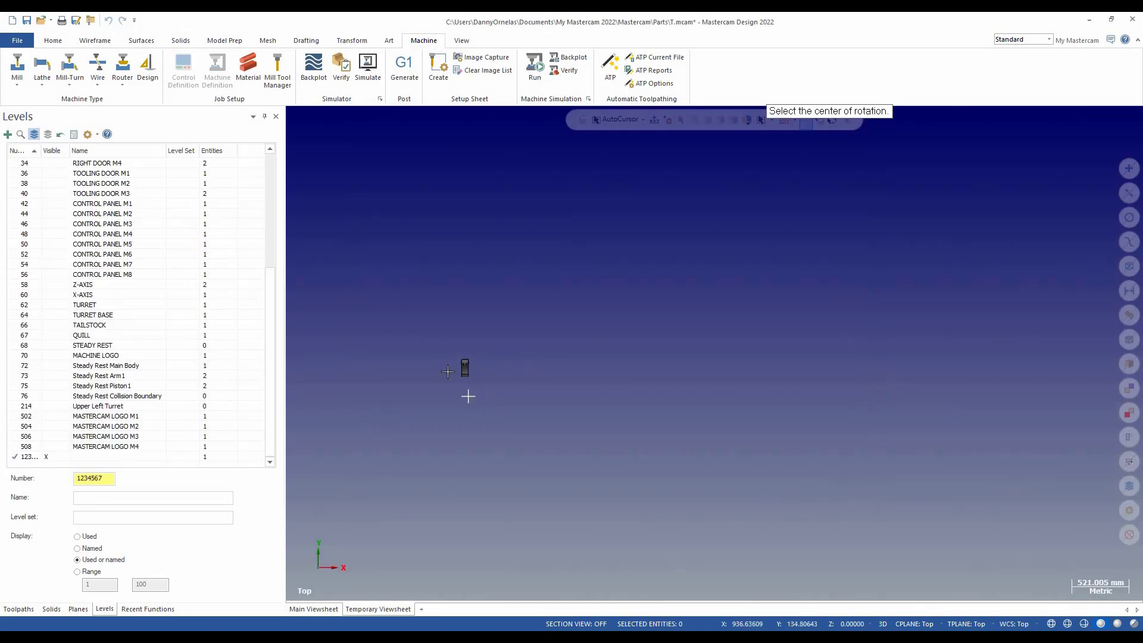
pyautogui.scroll(5, 530, 330)
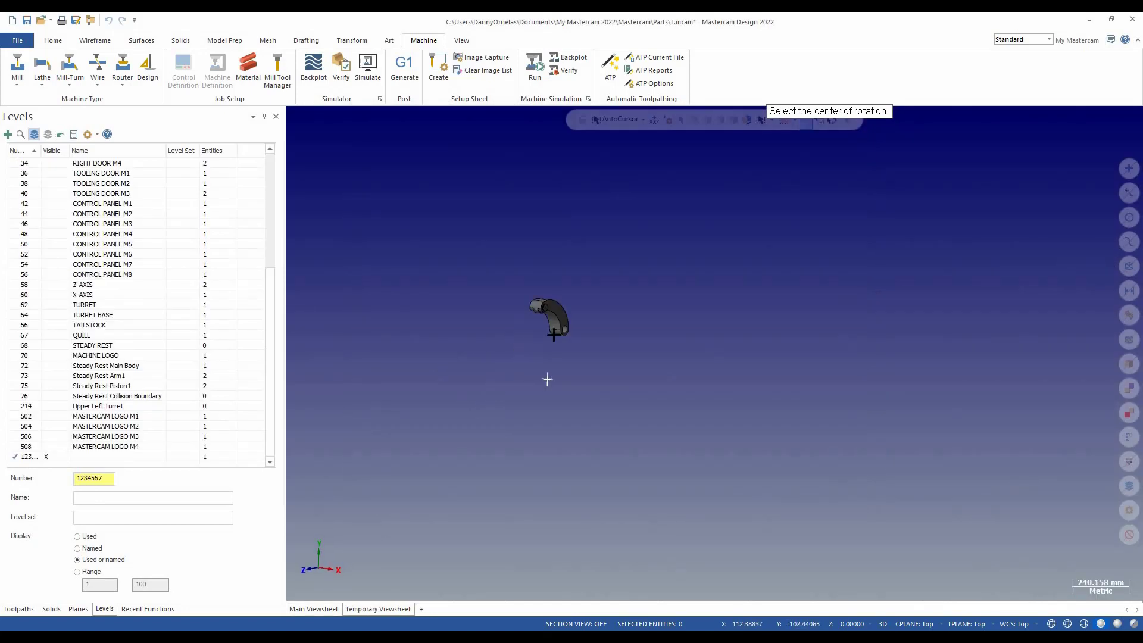
pyautogui.click(633, 294)
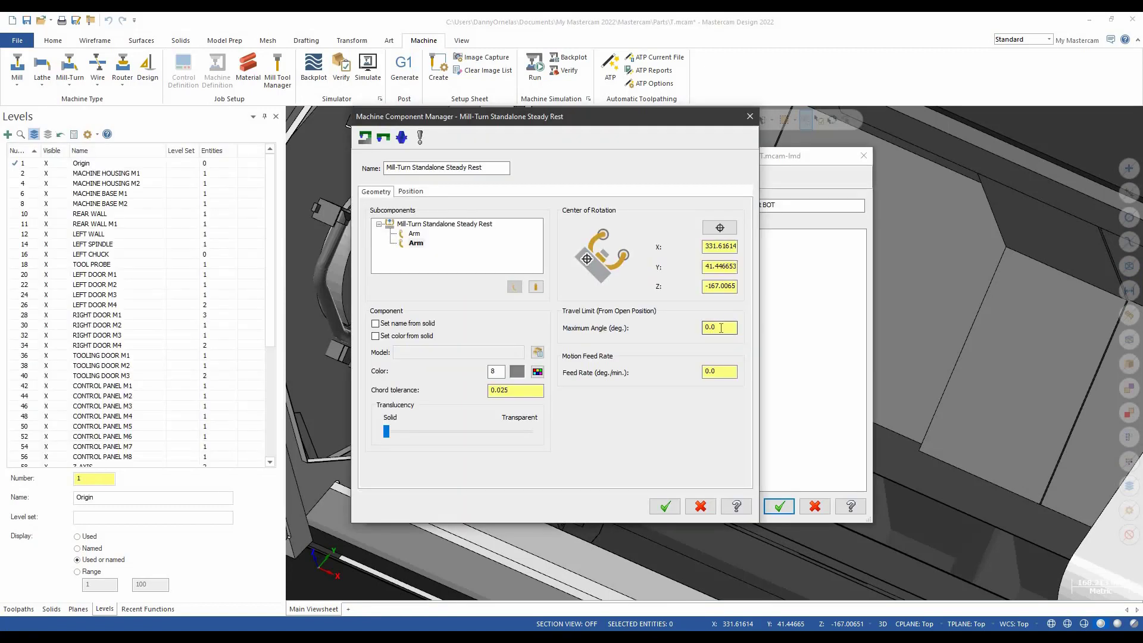
# Set the second arm's maximum angle to 50 and feed rate to 50.
pyautogui.doubleClick(721, 328)
pyautogui.write('50')
pyautogui.doubleClick(727, 373)
pyautogui.write('50')
pyautogui.press('Tab')
# Add a piston that takes its name and colour from the orange piston solid.
pyautogui.click(536, 288)
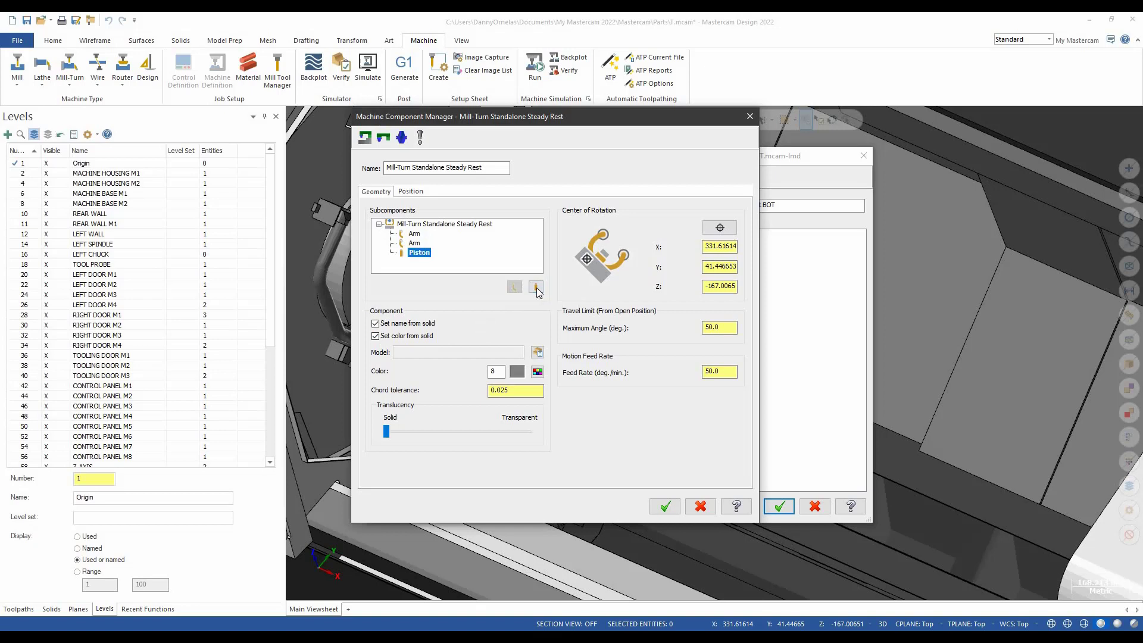
pyautogui.click(375, 324)
pyautogui.click(376, 336)
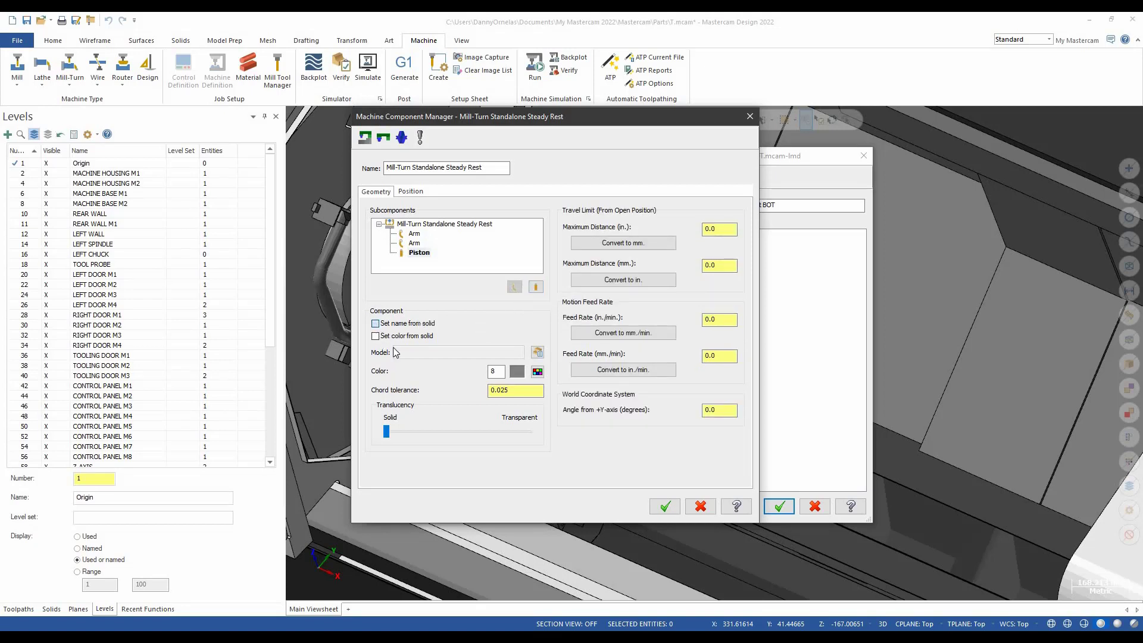
pyautogui.click(537, 353)
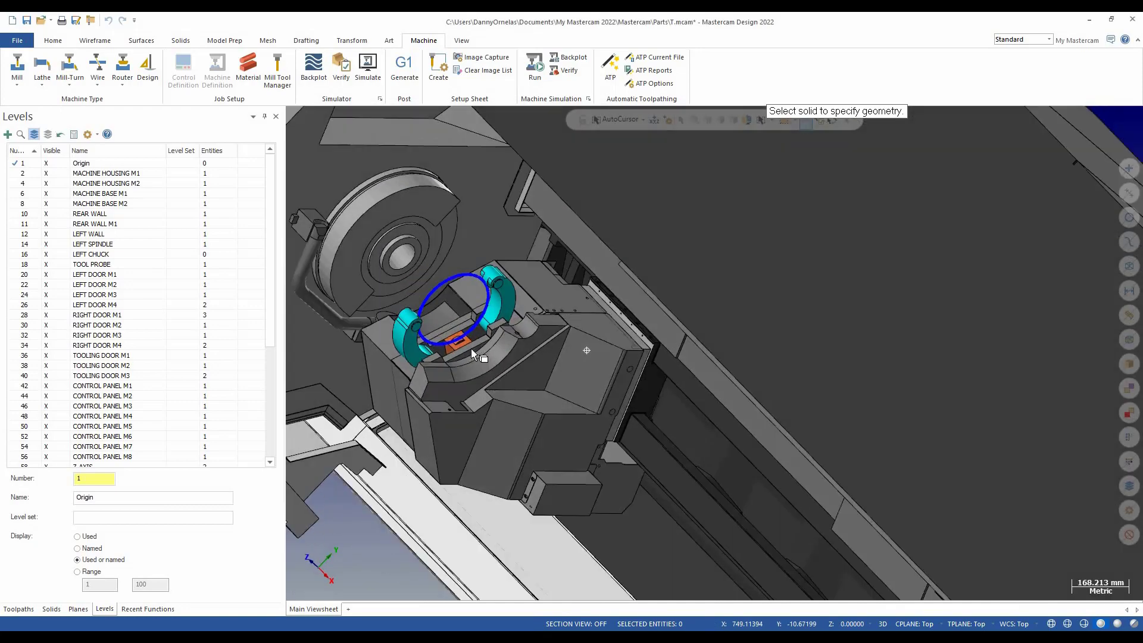
pyautogui.scroll(8, 470, 351)
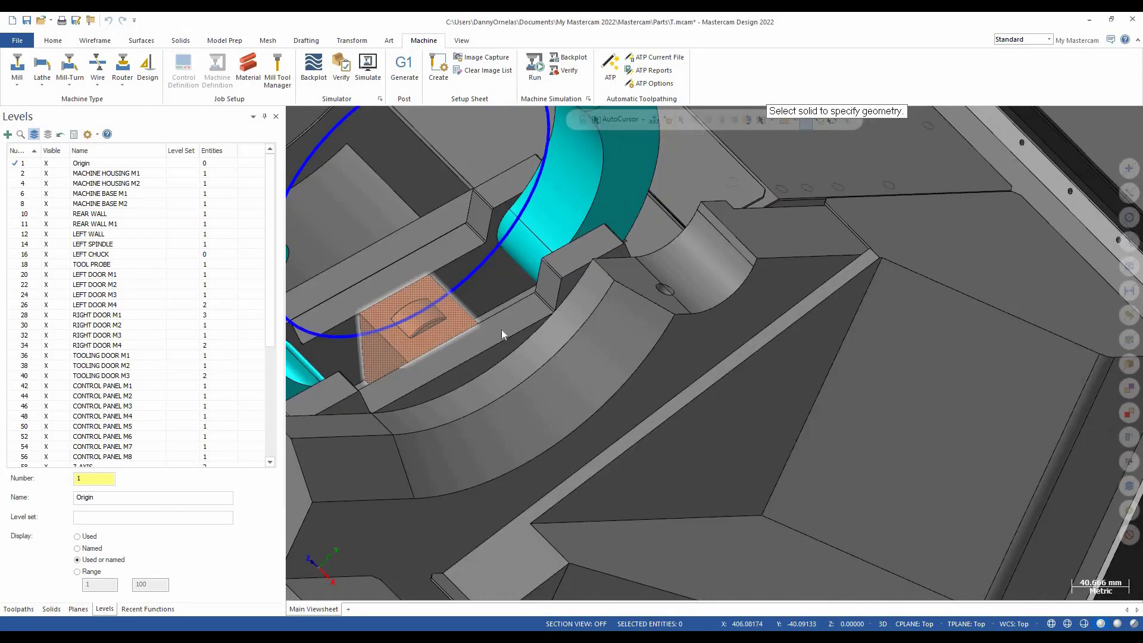
pyautogui.click(501, 330)
# Give the piston 2.0 in maximum distance, 50 mm/min feed rate and 62° from +Y.
pyautogui.doubleClick(717, 230)
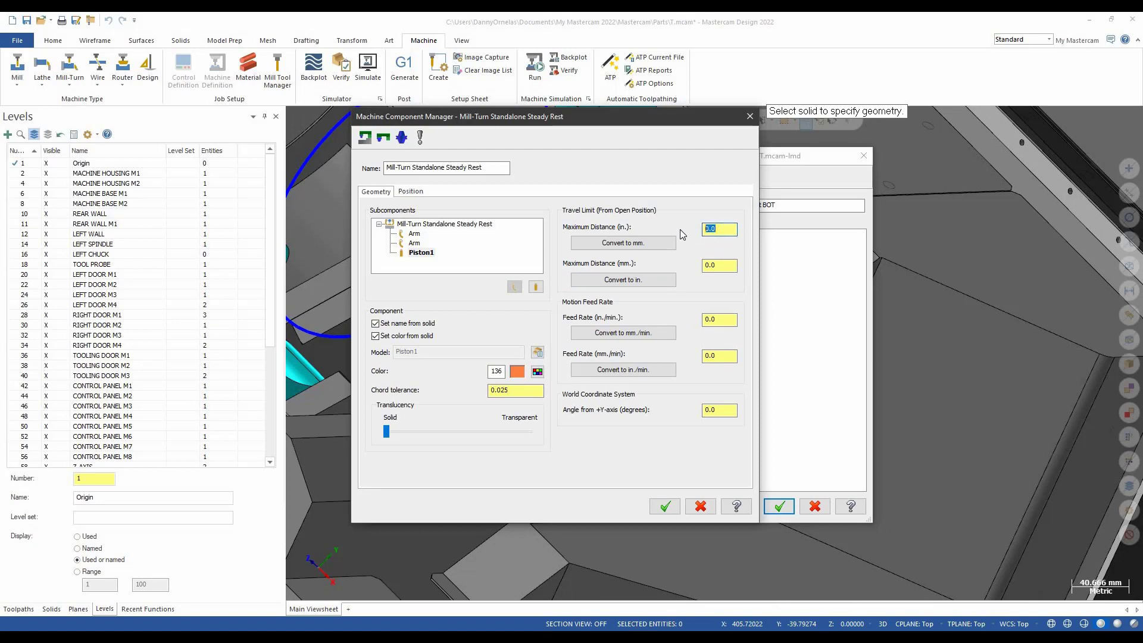
pyautogui.write('2.')
pyautogui.doubleClick(723, 355)
pyautogui.write('50')
pyautogui.moveTo(679, 116); pyautogui.dragTo(459, 164)
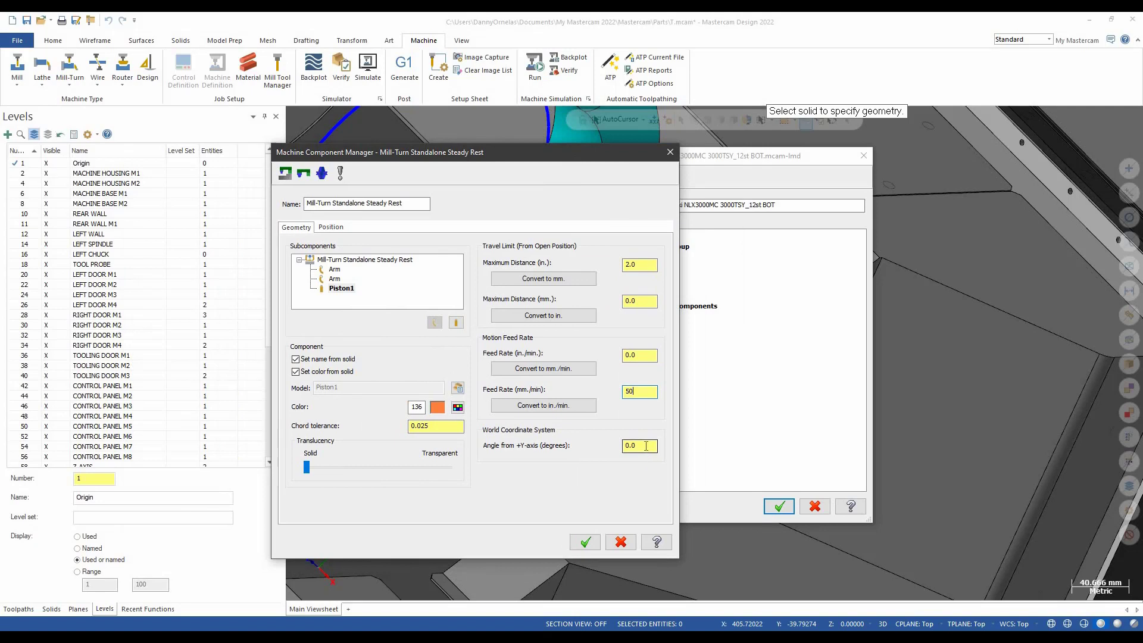
pyautogui.click(646, 446)
pyautogui.write('62')
pyautogui.press('Return')
# Assign the body solid to the root steady rest component, without taking its name from the solid.
pyautogui.click(370, 262)
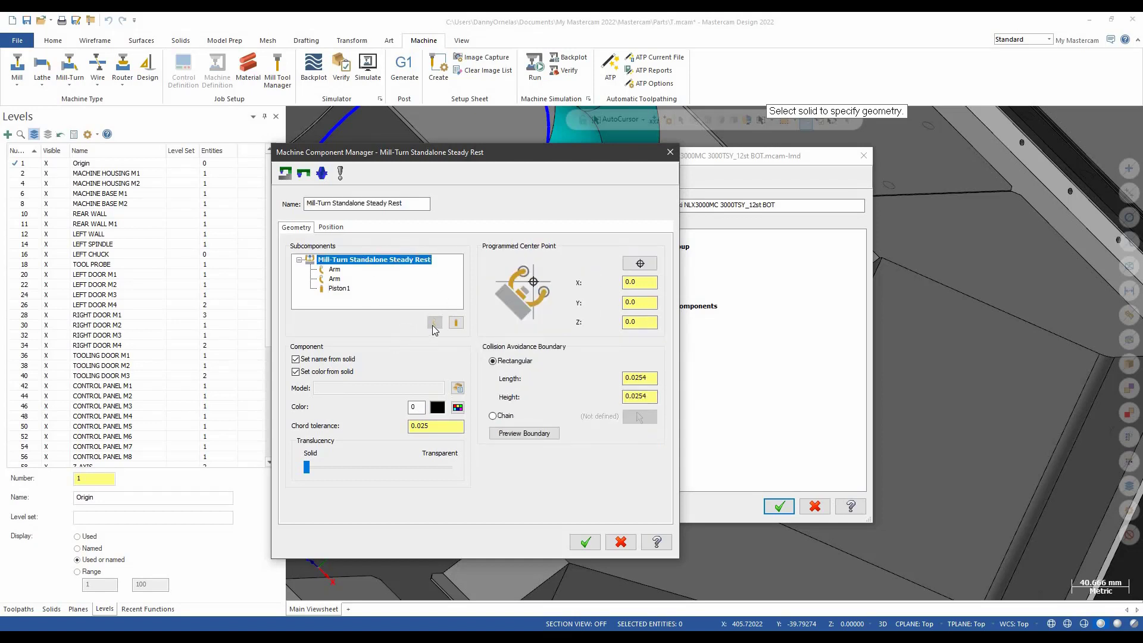
pyautogui.click(296, 360)
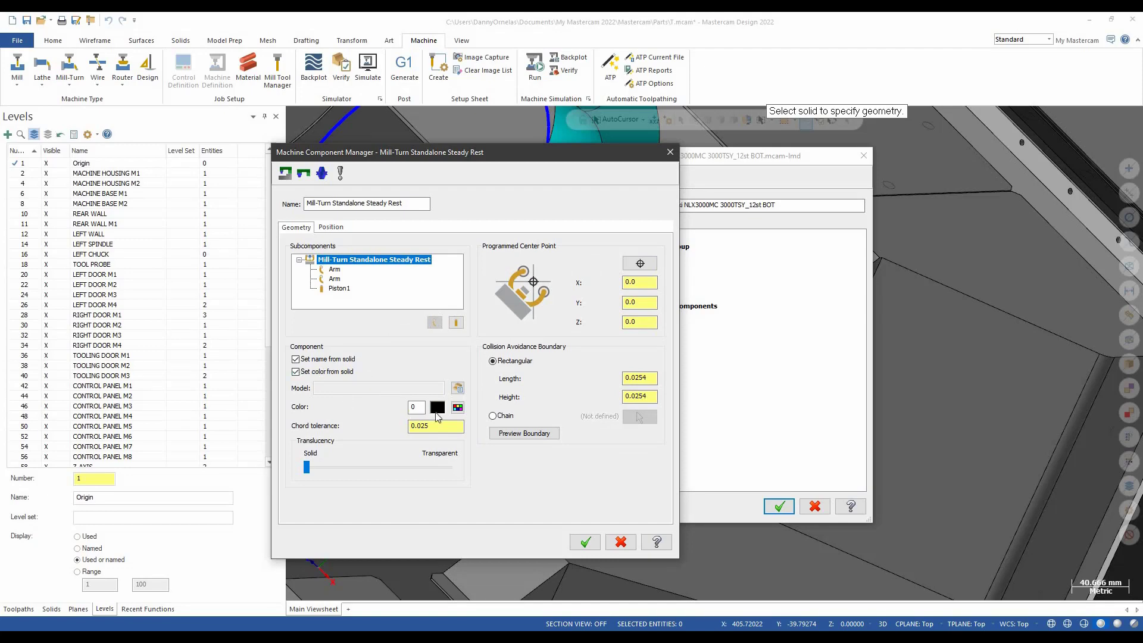
pyautogui.click(542, 359)
pyautogui.scroll(-5, 790, 366)
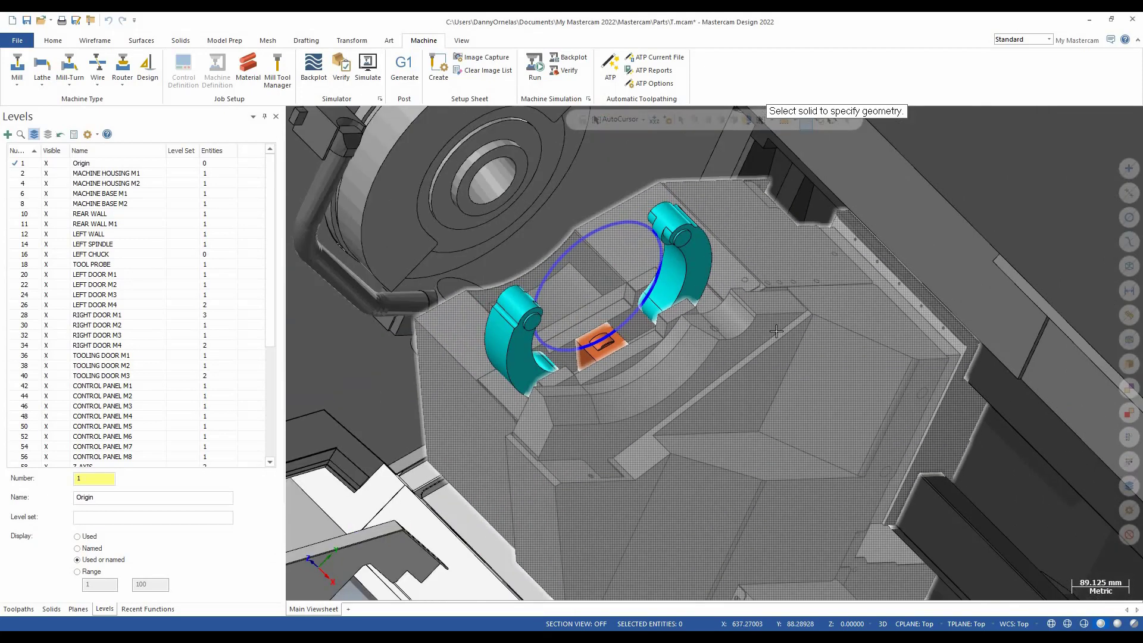
pyautogui.moveTo(776, 331); pyautogui.dragTo(455, 403, button='middle')
pyautogui.scroll(2, 455, 402)
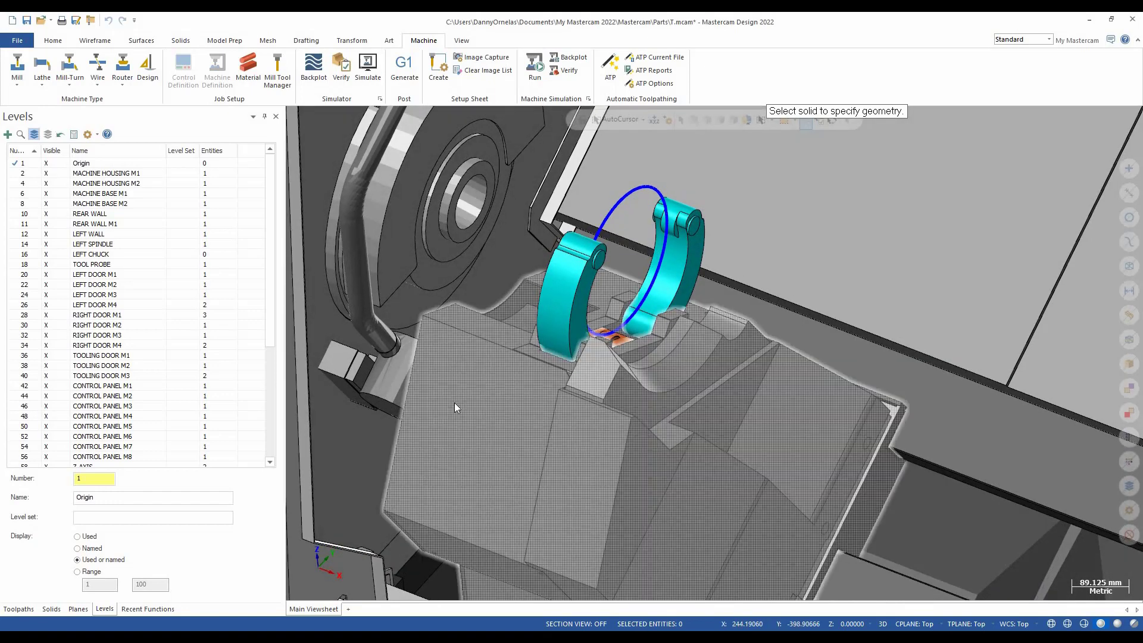
pyautogui.click(455, 403)
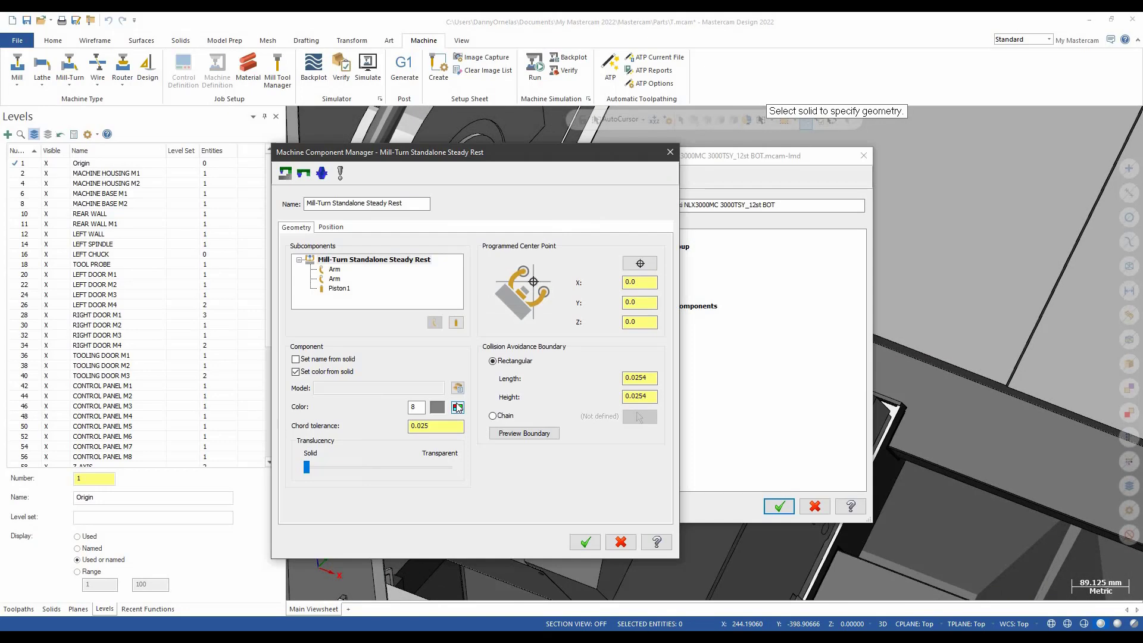
# Set the programmed centre point on the arc (X 301.11614) and a 25.4 × 25.4 collision boundary.
pyautogui.click(641, 265)
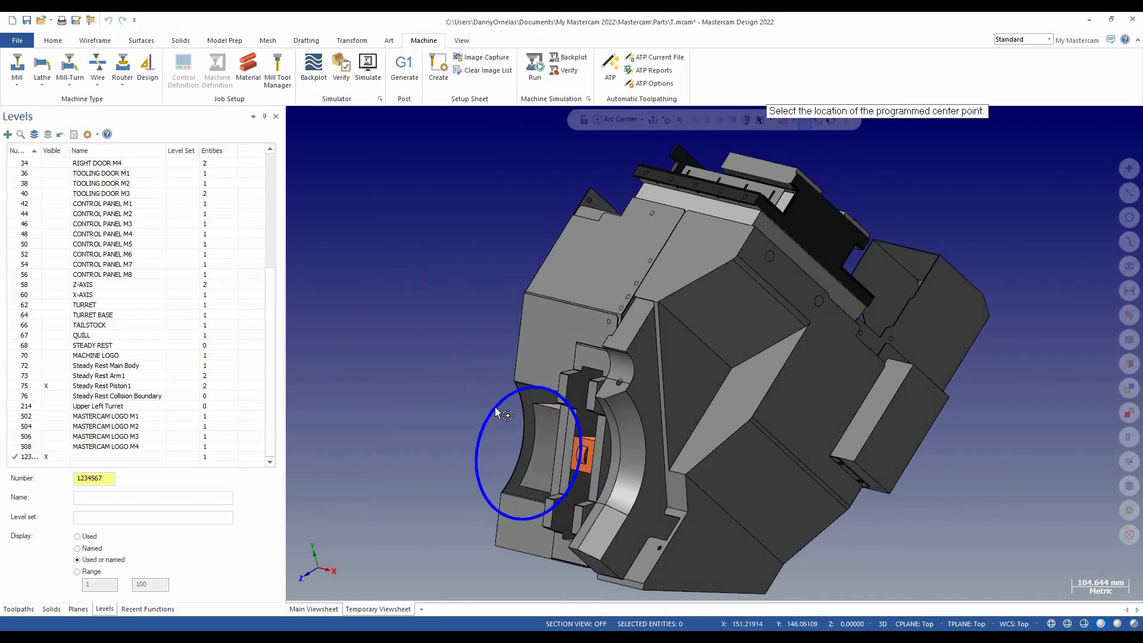
pyautogui.click(496, 407)
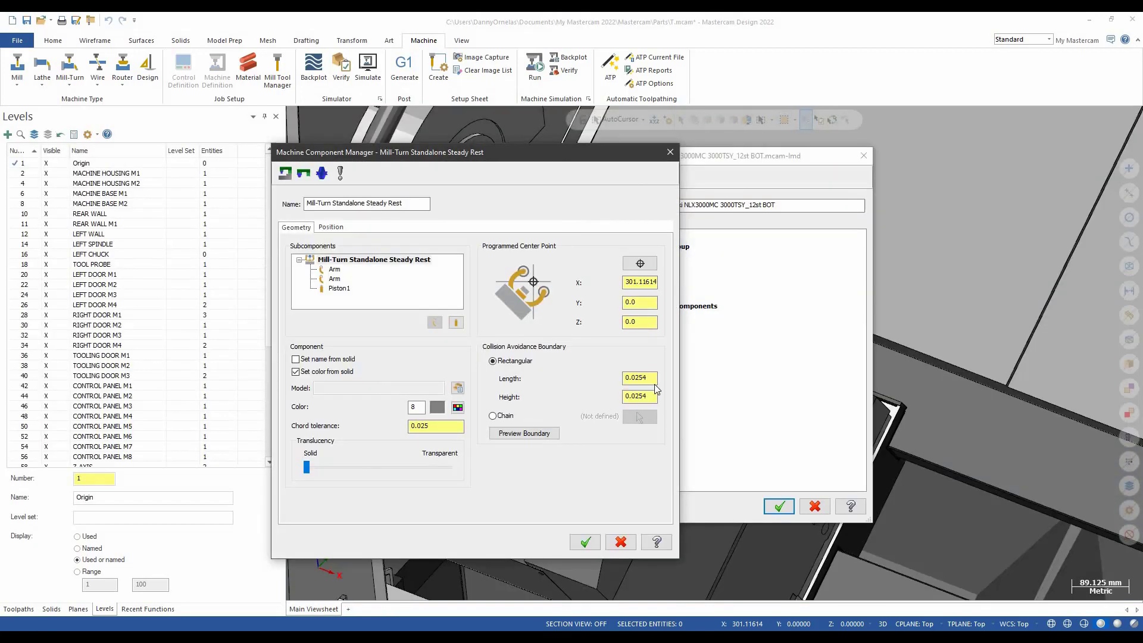
pyautogui.doubleClick(637, 378)
pyautogui.write('25.4')
pyautogui.press('Tab')
pyautogui.write('525')
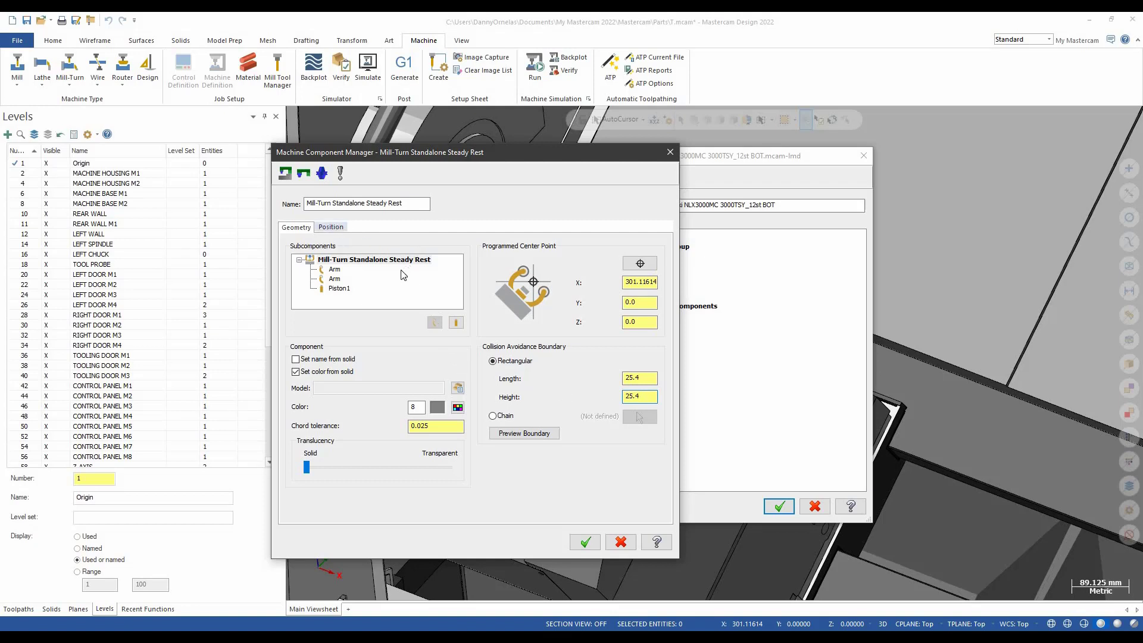
# Keep the steady rest's Position data stream as Upper Stream, left not removable.
pyautogui.hotkey('ctrl', 'Tab')
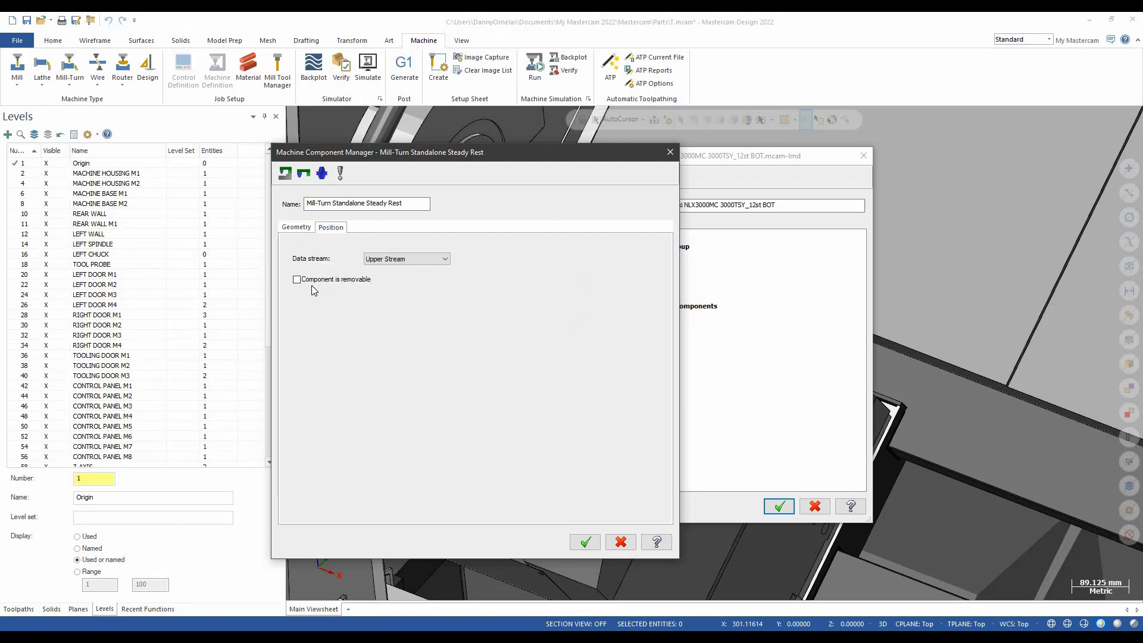
pyautogui.click(441, 262)
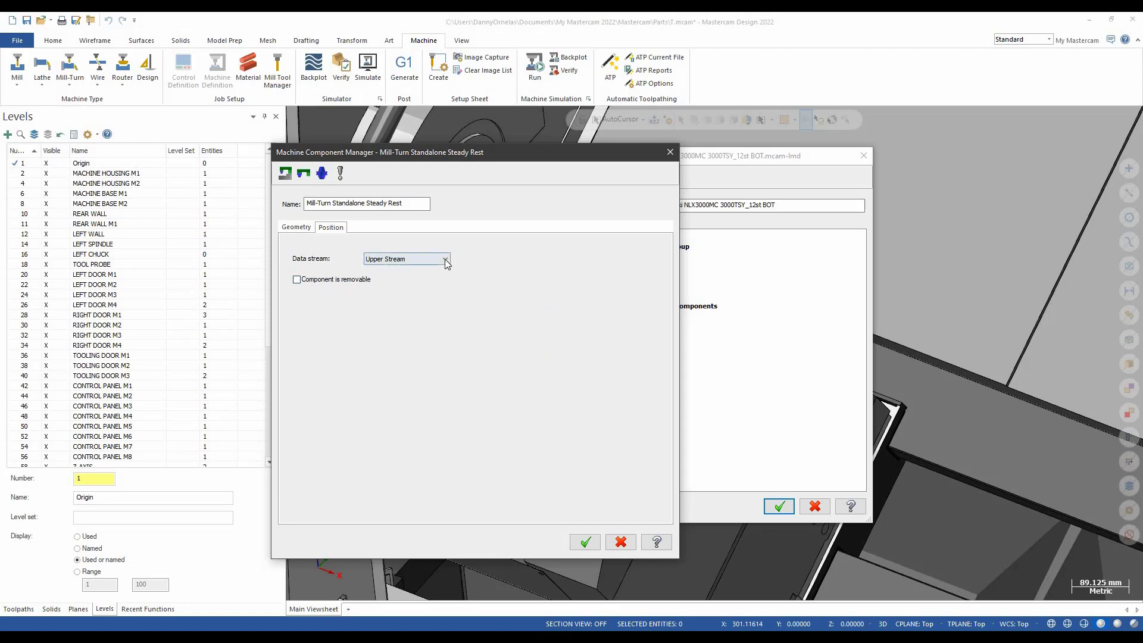
pyautogui.click(516, 260)
pyautogui.moveTo(525, 150); pyautogui.dragTo(250, 267)
pyautogui.click(631, 177)
pyautogui.moveTo(640, 166); pyautogui.dragTo(650, 185)
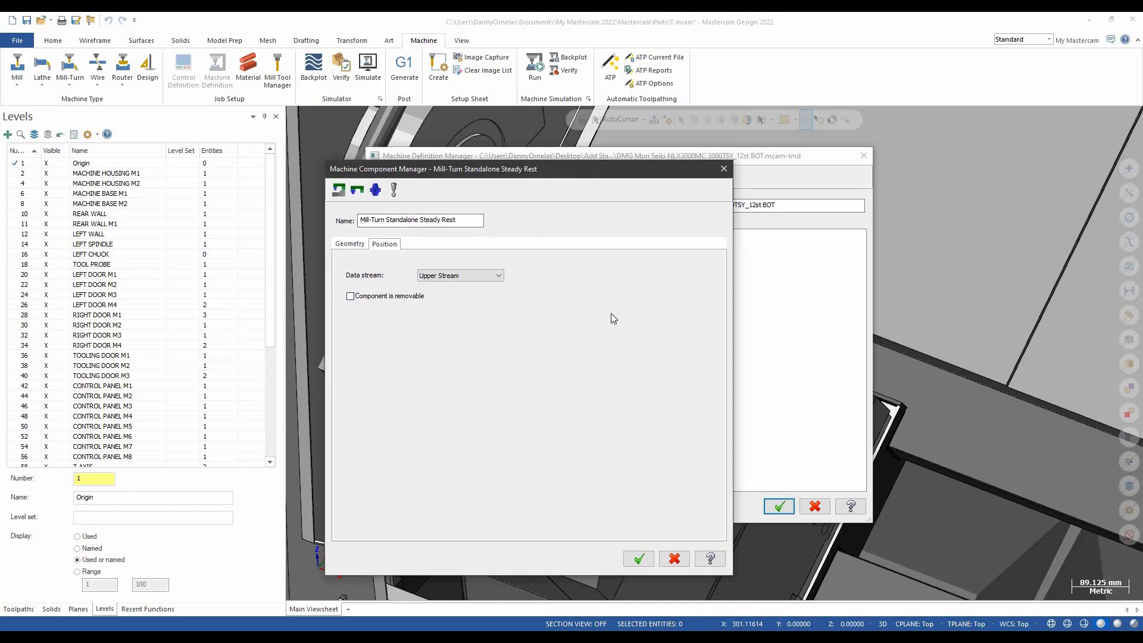
# Accept the Machine Component and Machine Definition managers and save the machine definition.
pyautogui.click(638, 559)
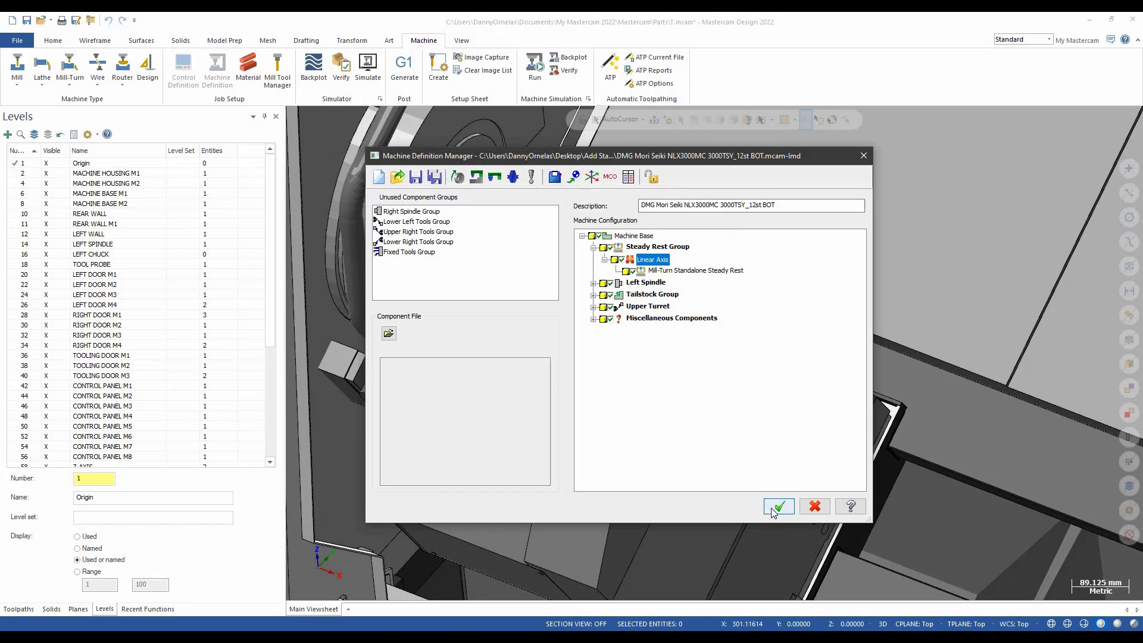
pyautogui.click(771, 507)
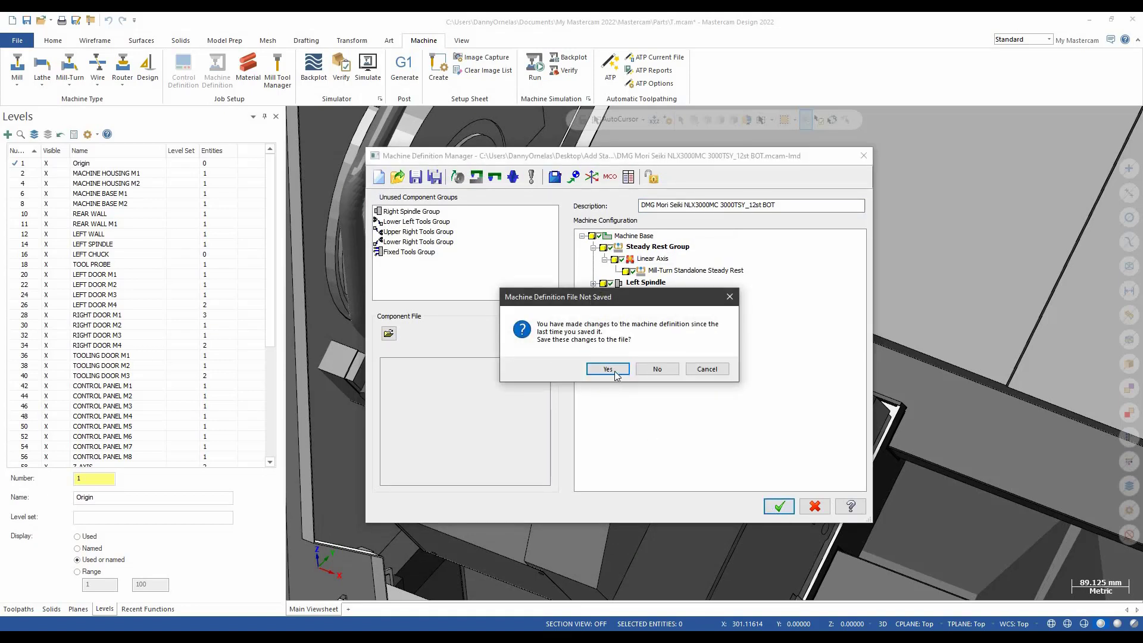
pyautogui.click(615, 373)
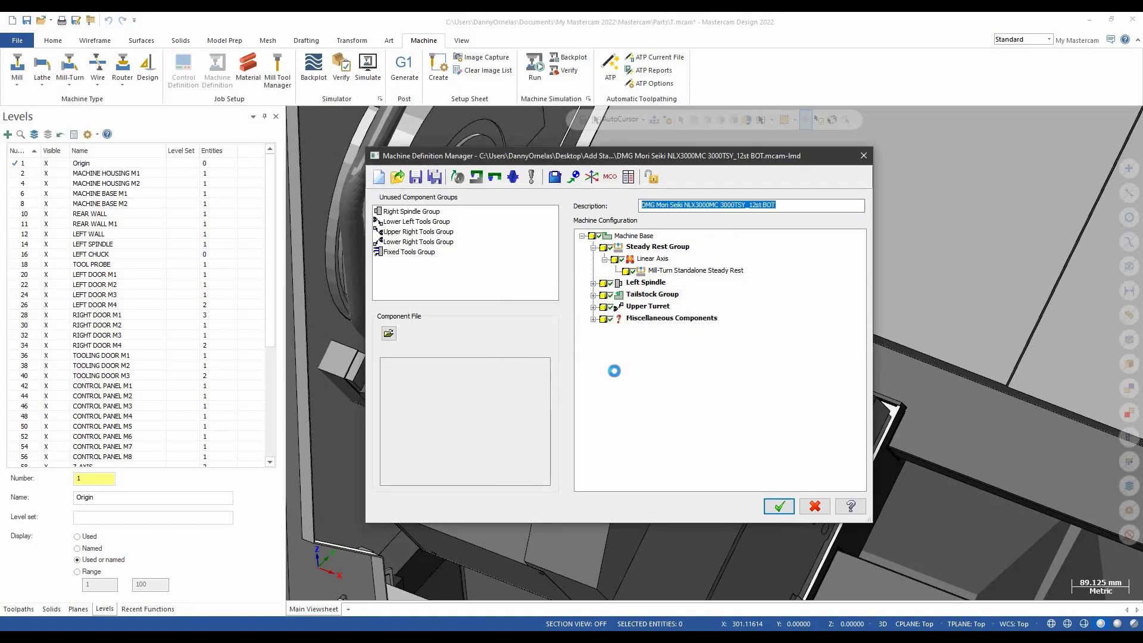